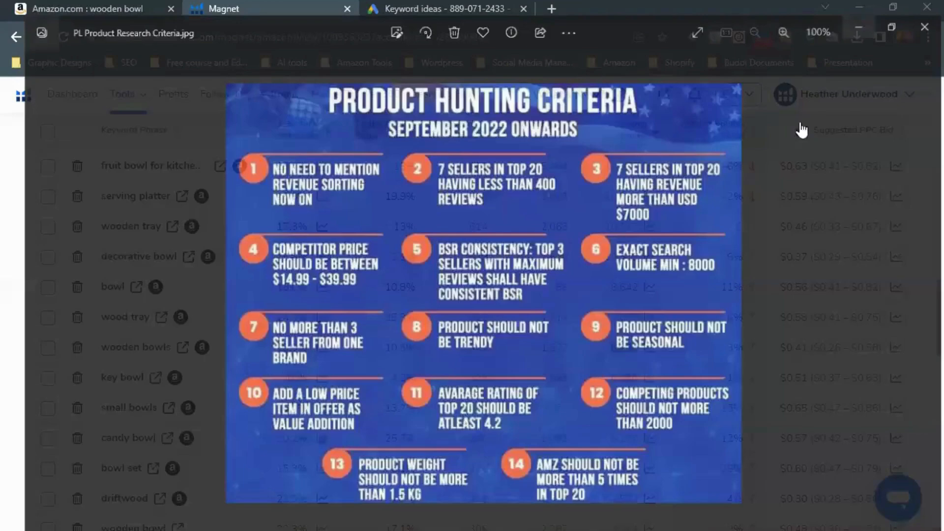
# Step: Compare the product hunting criteria image with the keyword search volumes in Magnet
pyautogui.hotkey('alt', 'Tab')
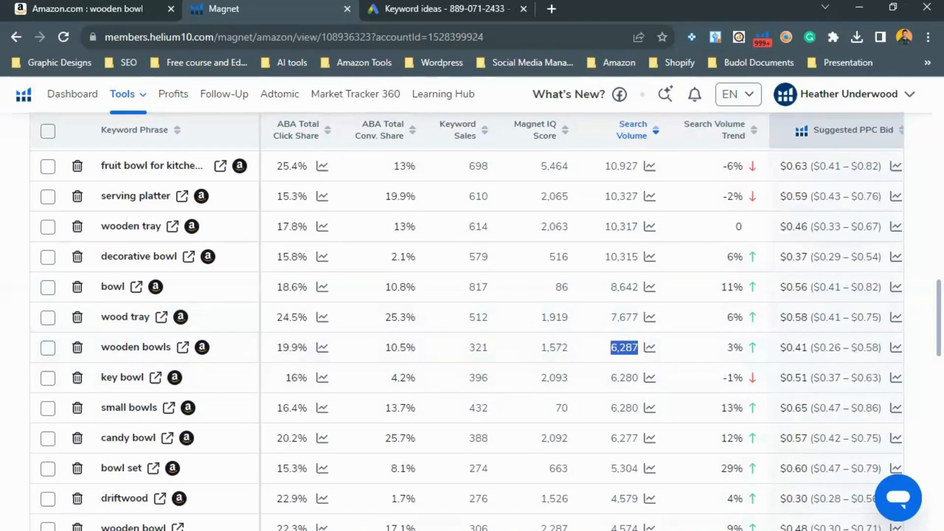
pyautogui.moveTo(708, 530)
pyautogui.click(707, 479)
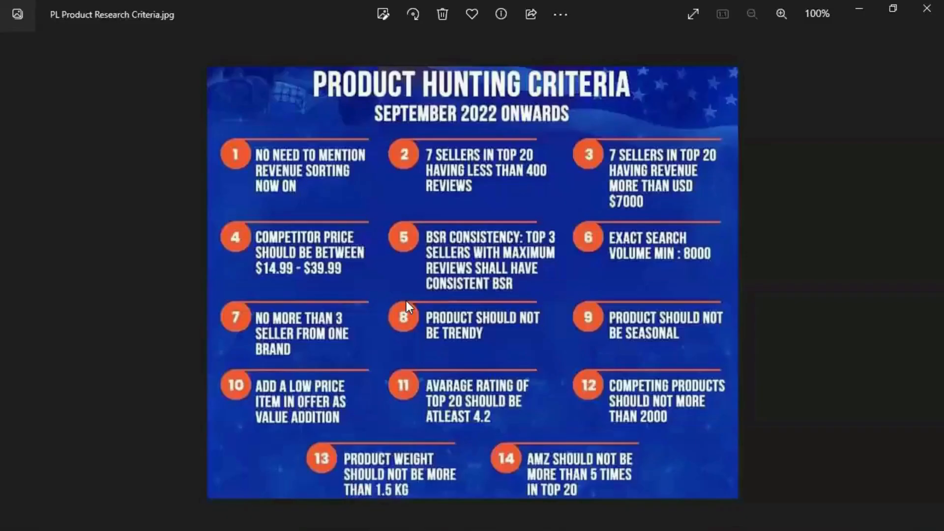
pyautogui.hotkey('alt', 'Tab')
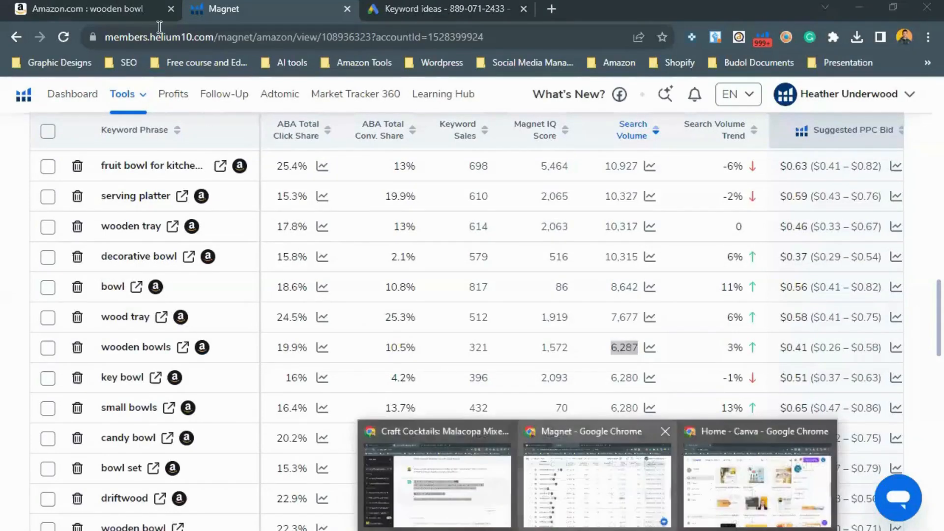
pyautogui.hotkey('alt', 'Tab')
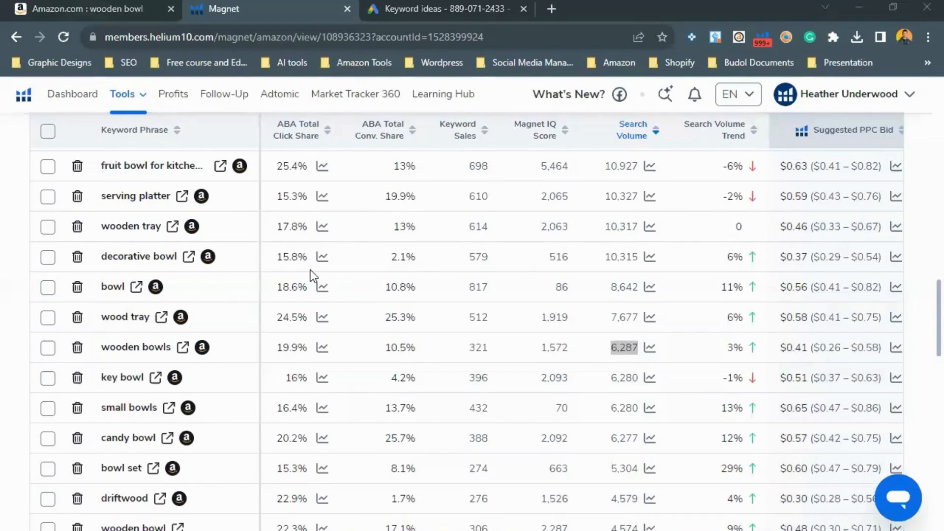
# Step: Sort the Xray product results for wooden bowl by brand and scroll through the list
pyautogui.click(73, 9)
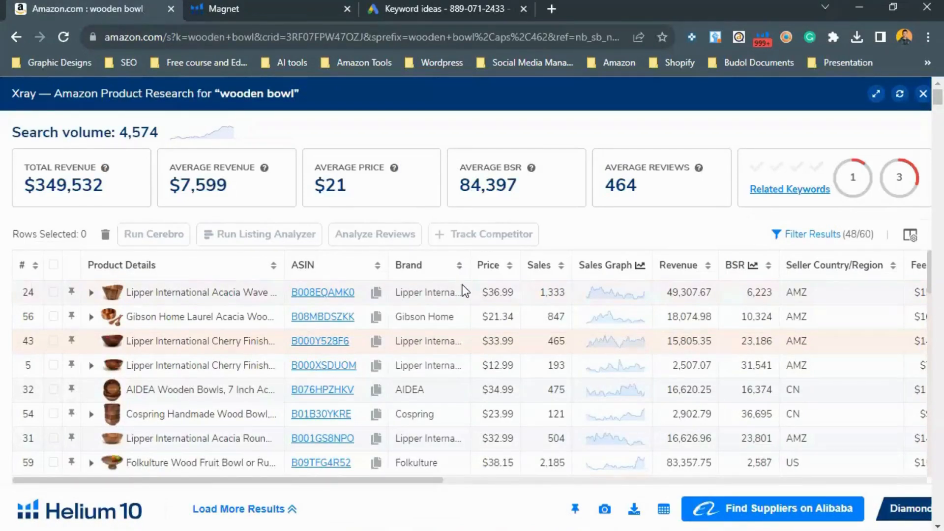
pyautogui.click(461, 276)
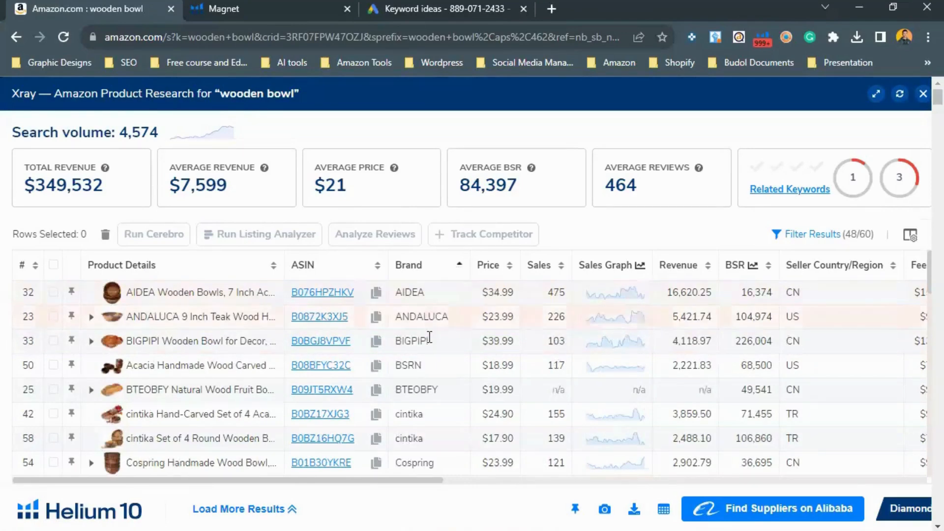
pyautogui.scroll(-2, 426, 345)
pyautogui.scroll(-2, 451, 372)
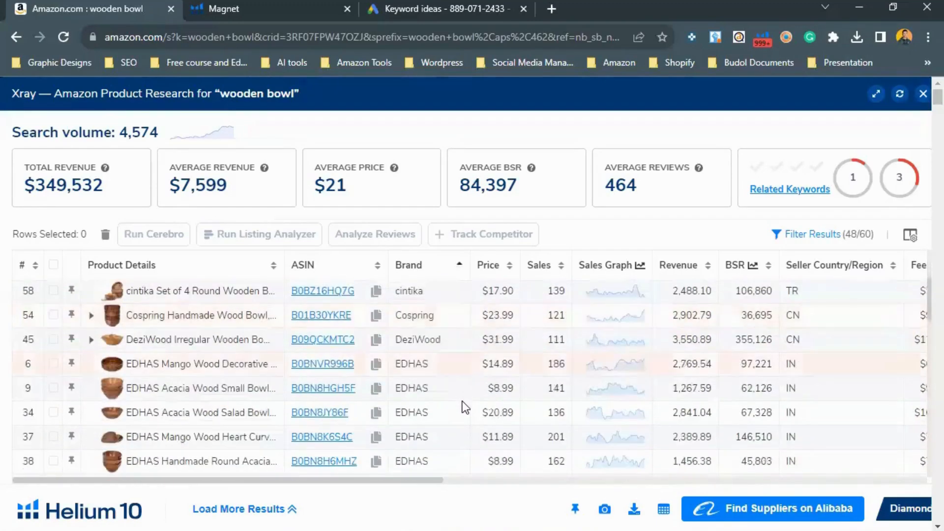
pyautogui.scroll(-2, 465, 396)
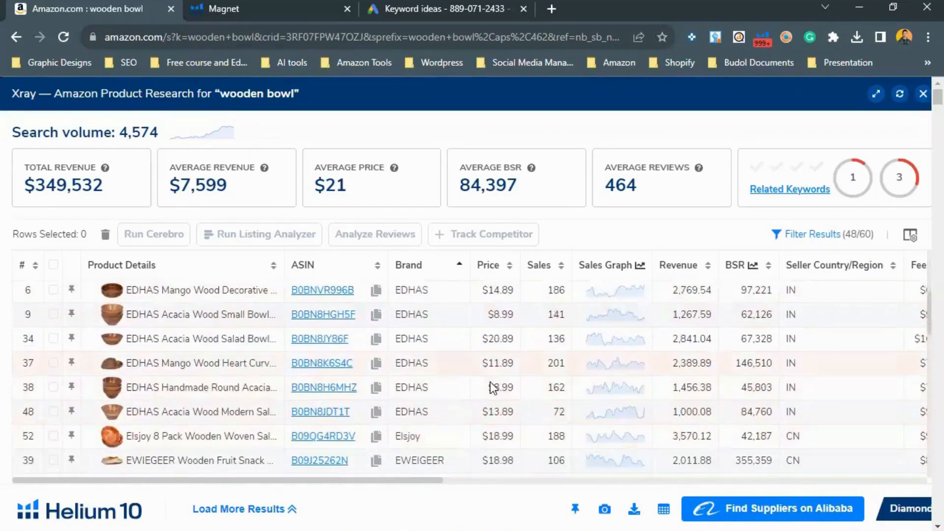
pyautogui.scroll(2, 433, 305)
pyautogui.scroll(-2, 425, 319)
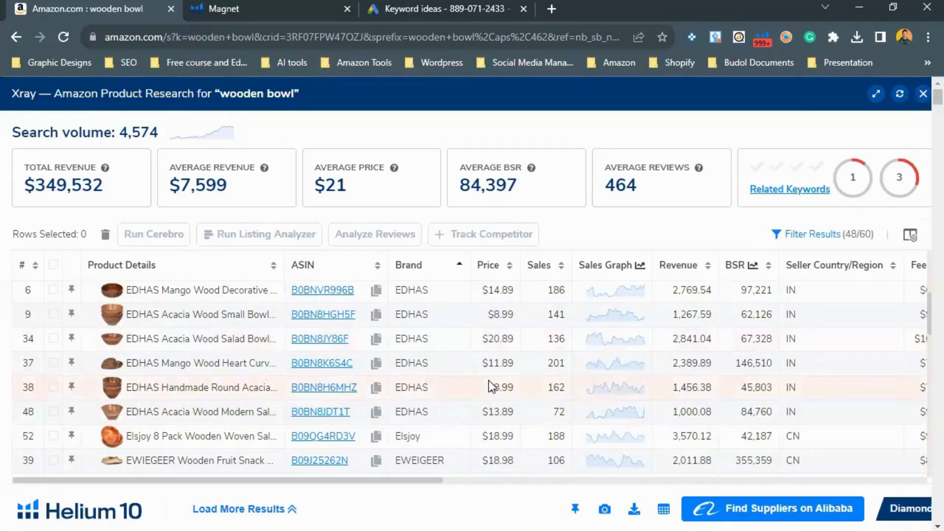
# Step: Examine the EDHAS listings to check how many products a single brand holds
pyautogui.moveTo(489, 381); pyautogui.dragTo(517, 389)
pyautogui.moveTo(431, 388); pyautogui.dragTo(393, 291)
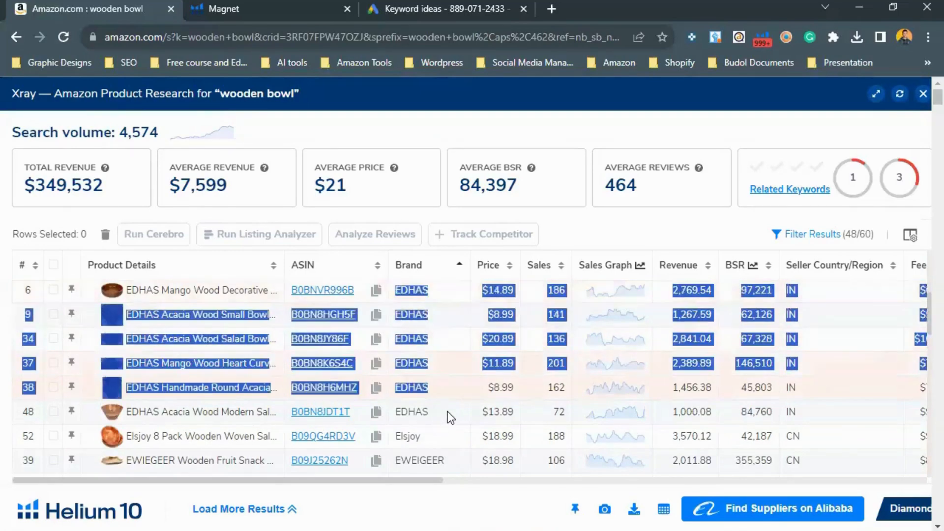
pyautogui.click(450, 417)
pyautogui.scroll(-3, 449, 417)
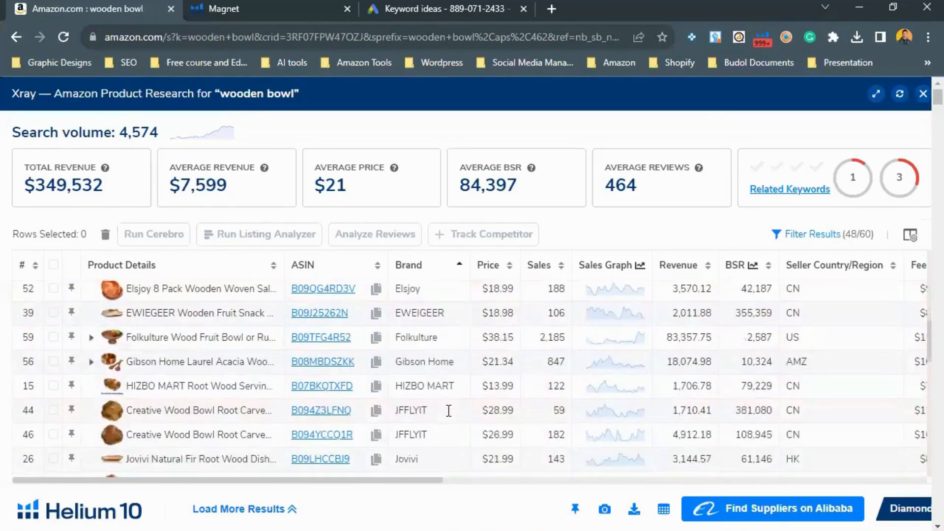
pyautogui.scroll(-3, 429, 404)
pyautogui.scroll(-2, 448, 376)
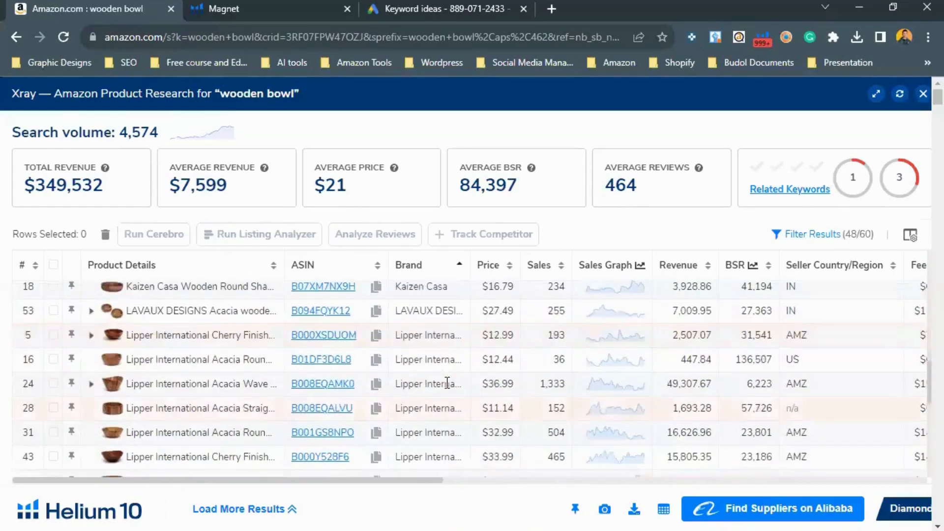
pyautogui.scroll(-2, 411, 348)
pyautogui.scroll(2, 422, 359)
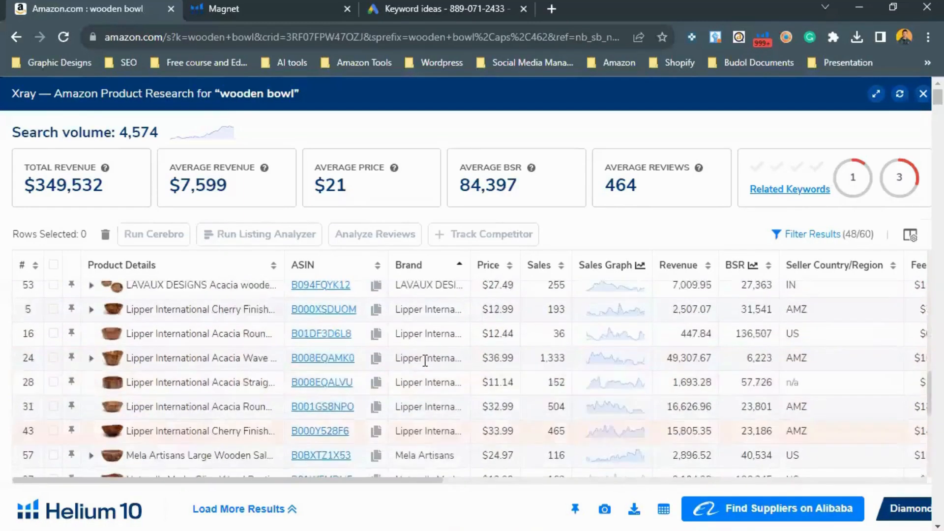
# Step: Examine the Lipper International listings to check how many products that brand holds
pyautogui.moveTo(400, 336); pyautogui.dragTo(436, 408)
pyautogui.scroll(-1, 428, 375)
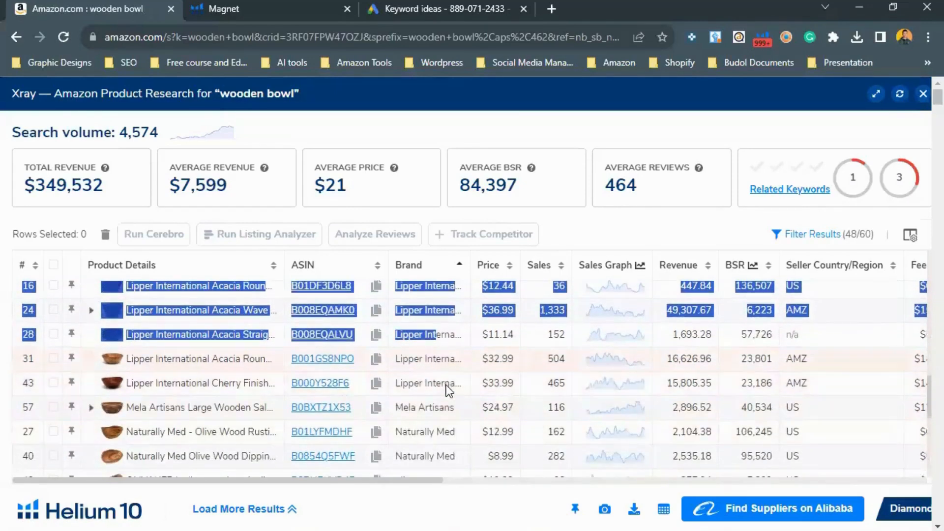
pyautogui.scroll(-5, 433, 388)
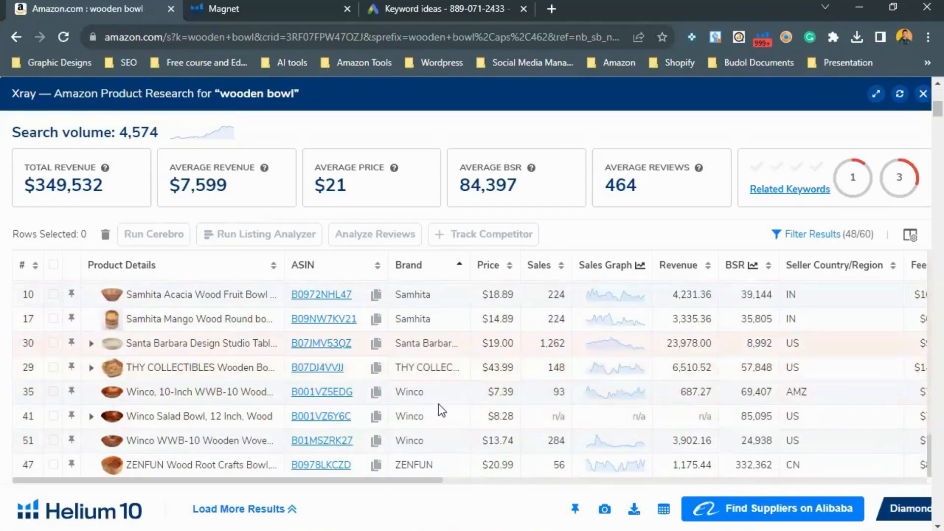
pyautogui.scroll(10, 441, 411)
pyautogui.scroll(-3, 516, 442)
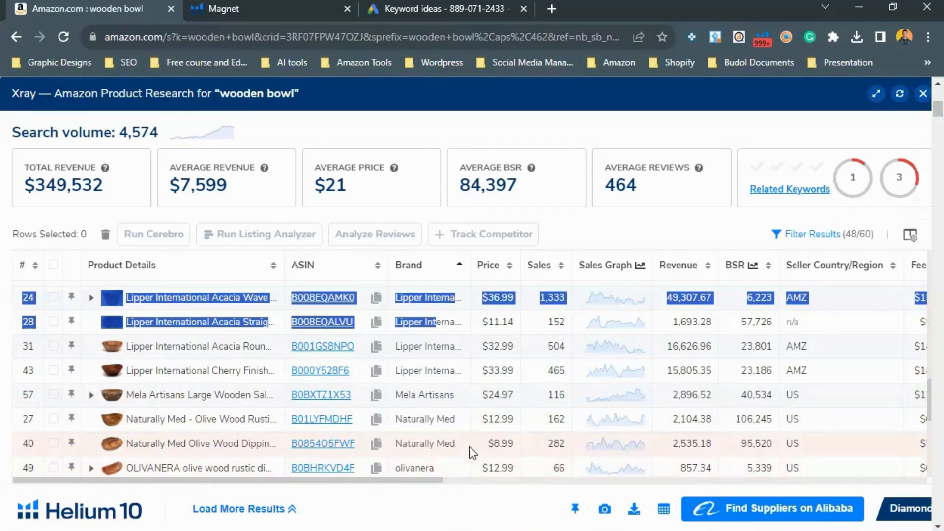
pyautogui.scroll(3, 445, 413)
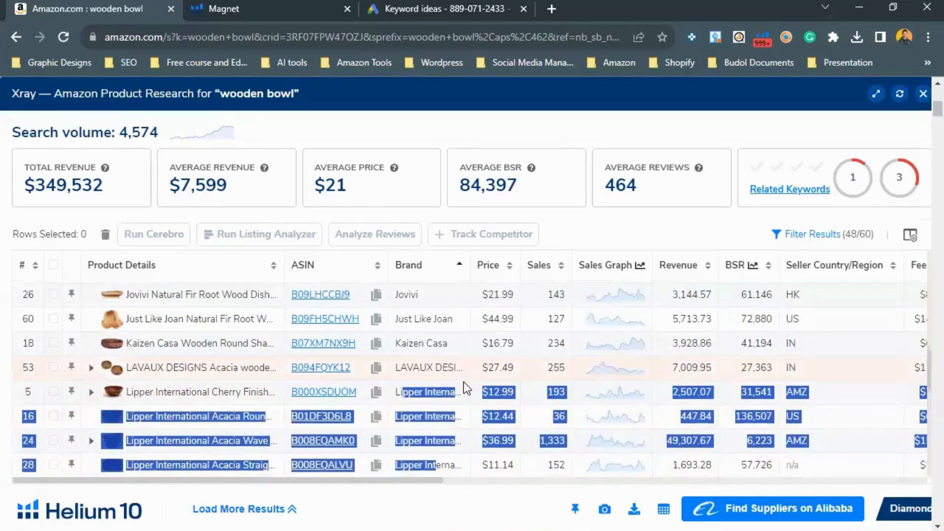
pyautogui.scroll(-1, 466, 388)
pyautogui.scroll(-3, 466, 389)
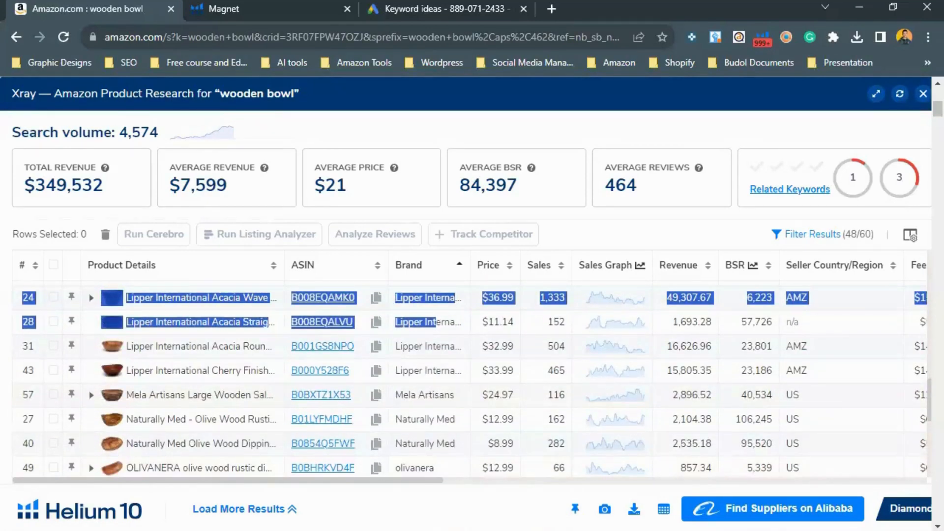
# Step: Check the product hunting criteria image again
pyautogui.moveTo(711, 529)
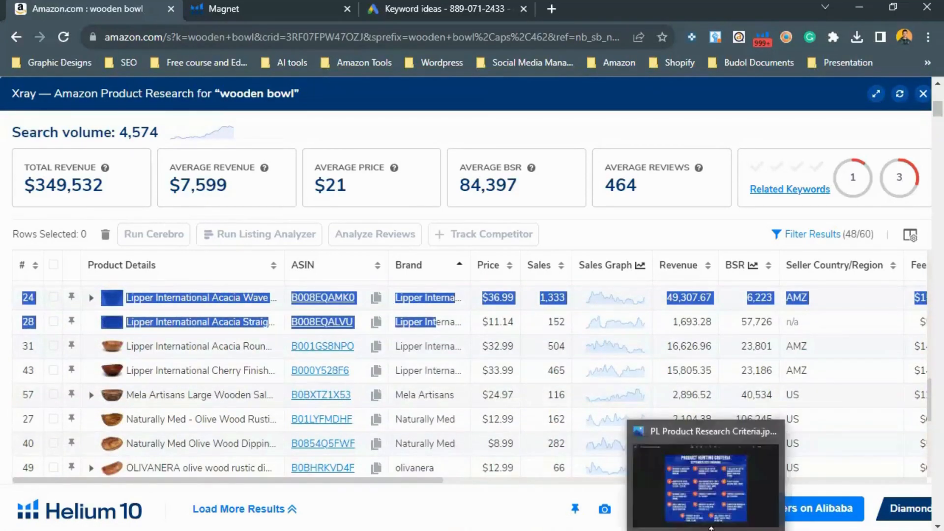
pyautogui.click(722, 498)
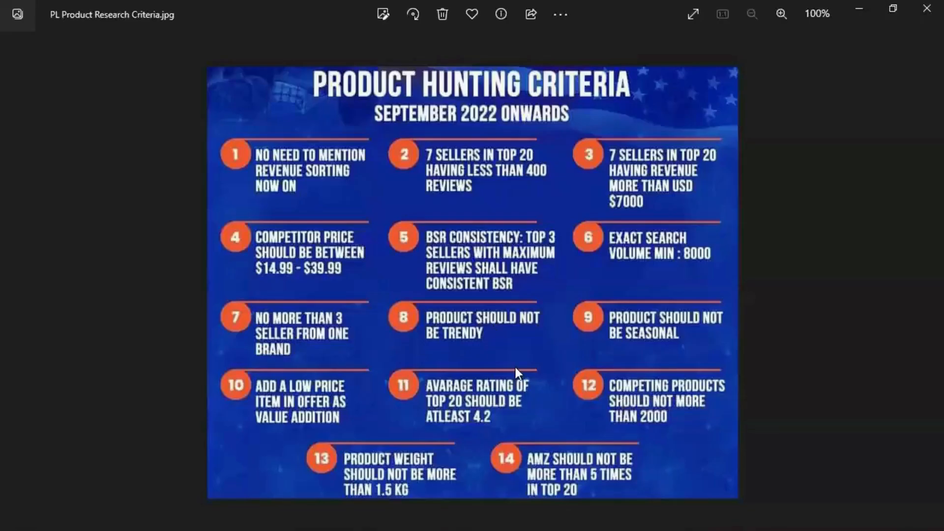
pyautogui.hotkey('alt', 'Tab')
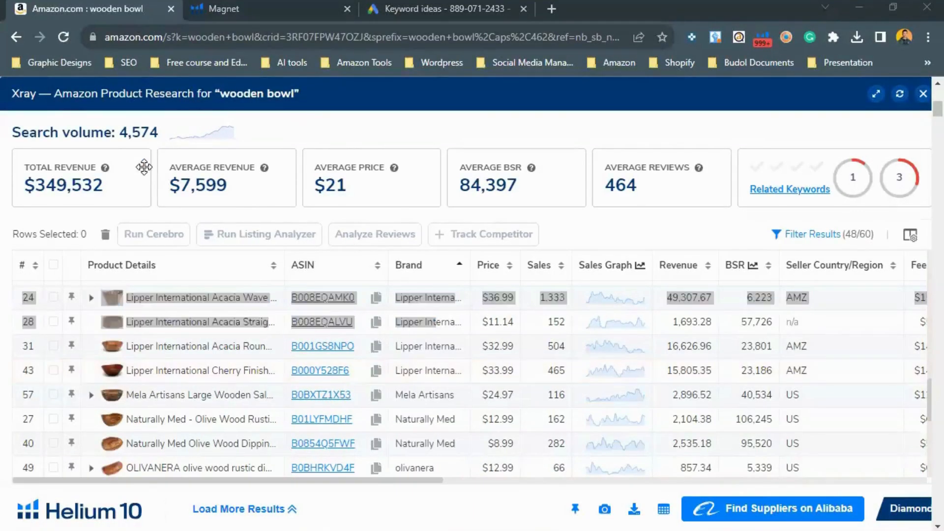
# Step: Open the Trendster tool from Helium 10's tools in the Magnet tab
pyautogui.scroll(4, 760, 93)
pyautogui.hotkey('ctrl', 'Tab')
pyautogui.scroll(6, 309, 319)
pyautogui.scroll(10, 309, 318)
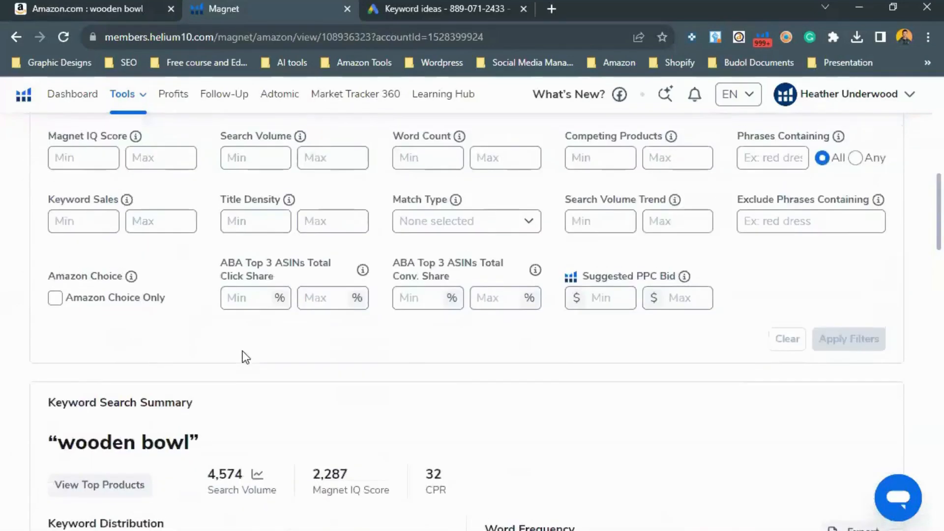
pyautogui.click(172, 102)
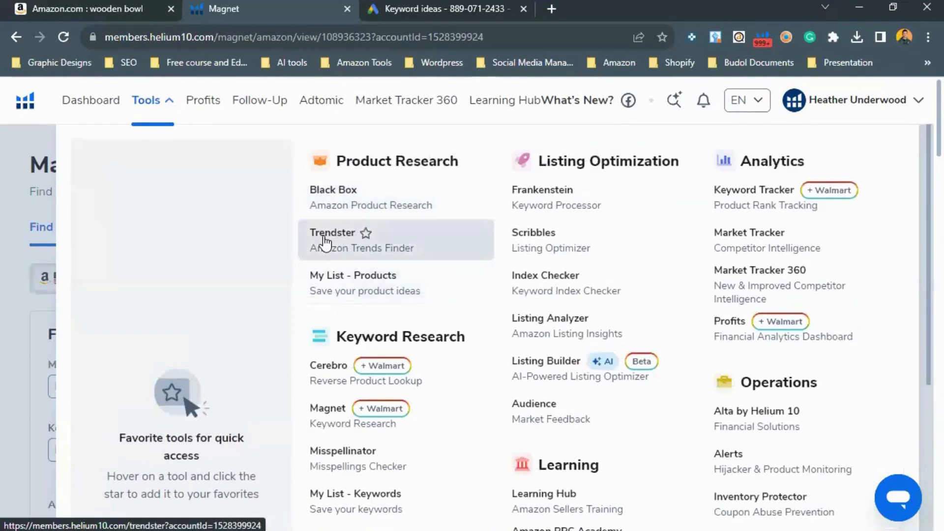
pyautogui.click(328, 246)
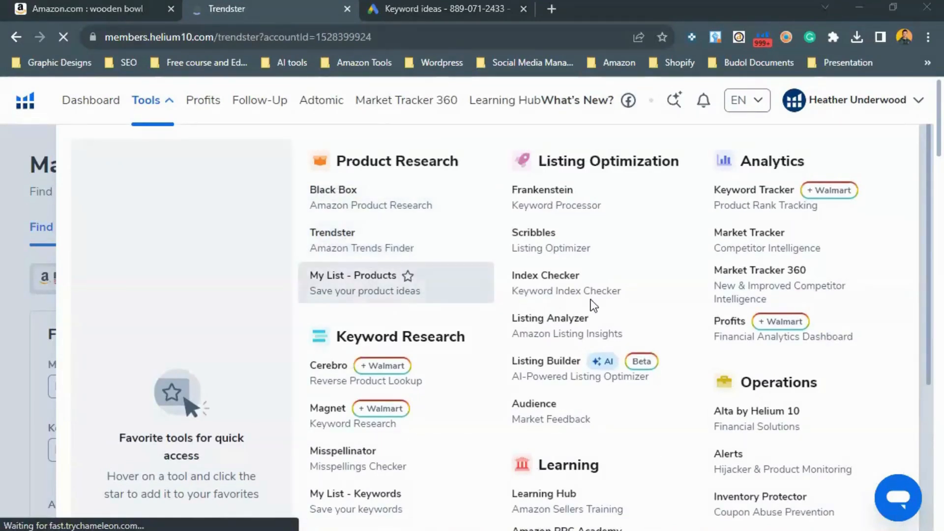
# Step: Enter wooden bowl as the first Trendster keyword and try to start the trend check
pyautogui.hotkey('alt', 'Tab')
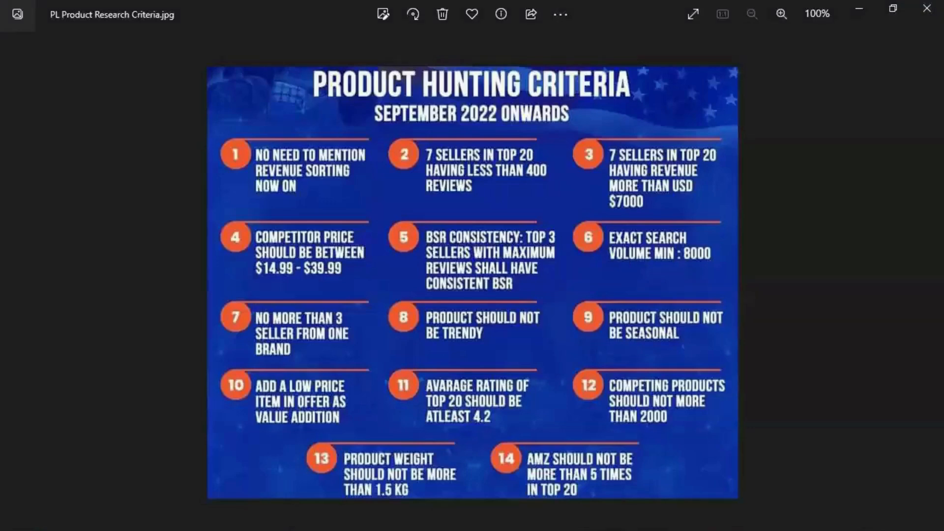
pyautogui.hotkey('alt', 'Tab')
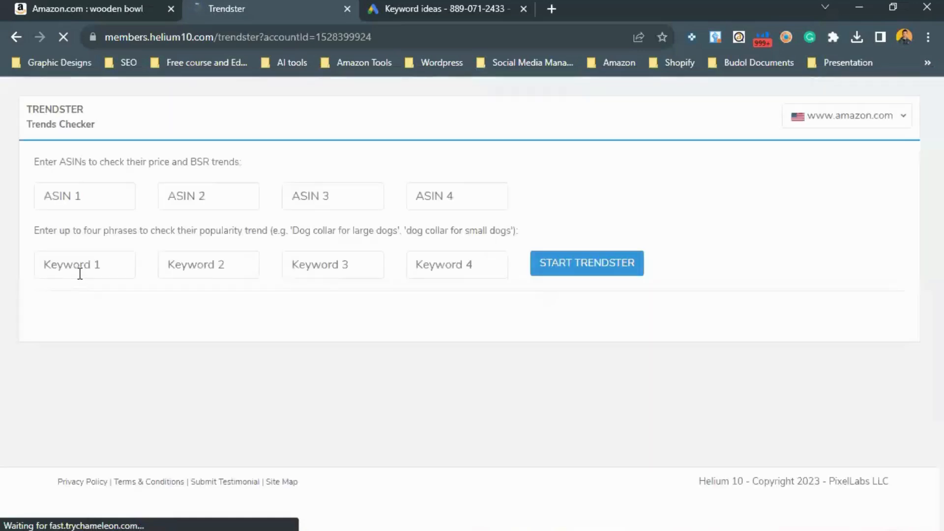
pyautogui.click(80, 274)
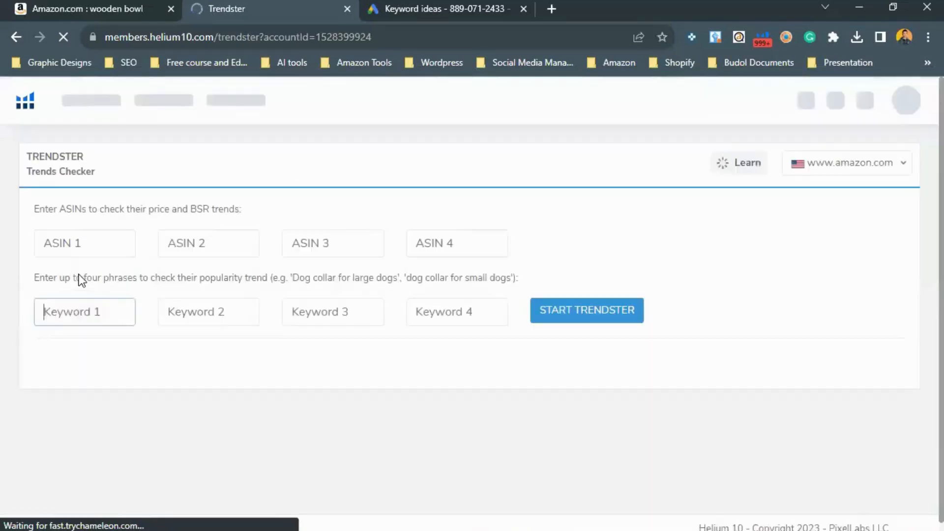
pyautogui.write('wooede')
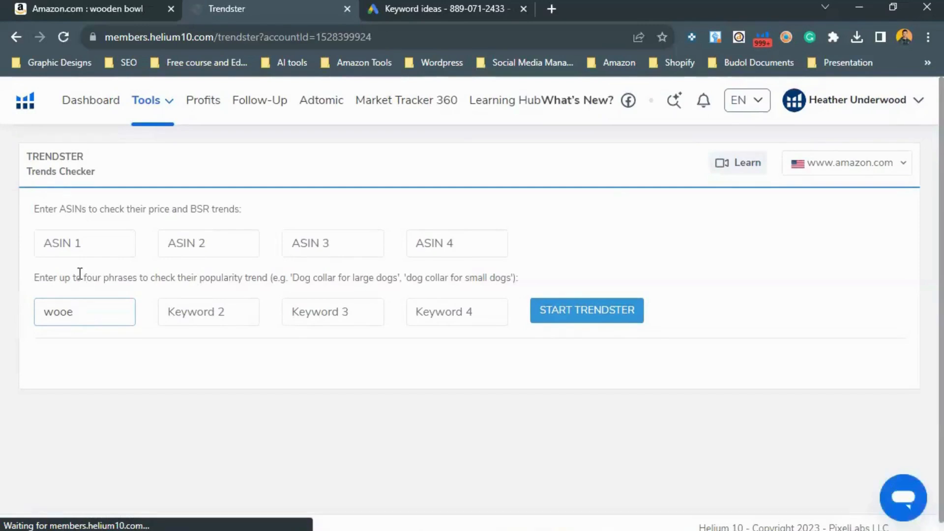
pyautogui.press('BackSpace')
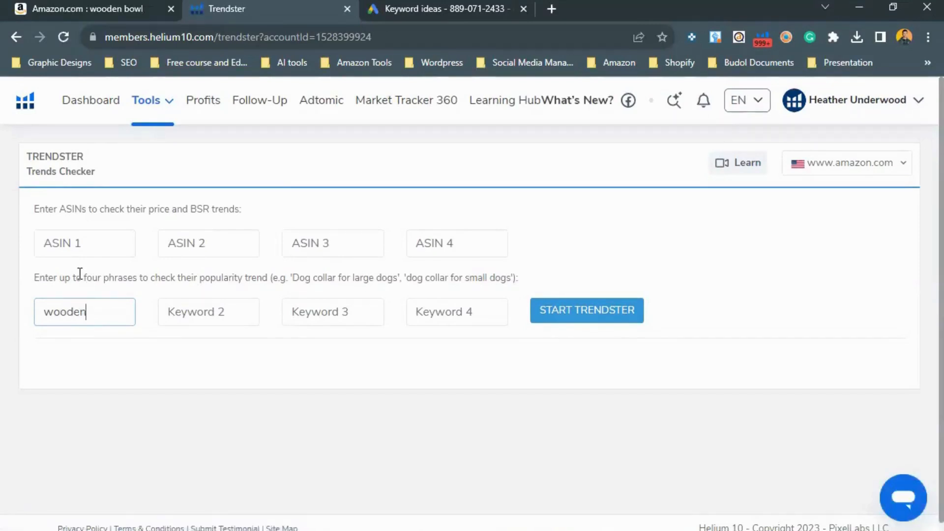
pyautogui.write('den bowl')
pyautogui.press('Return')
pyautogui.click(167, 320)
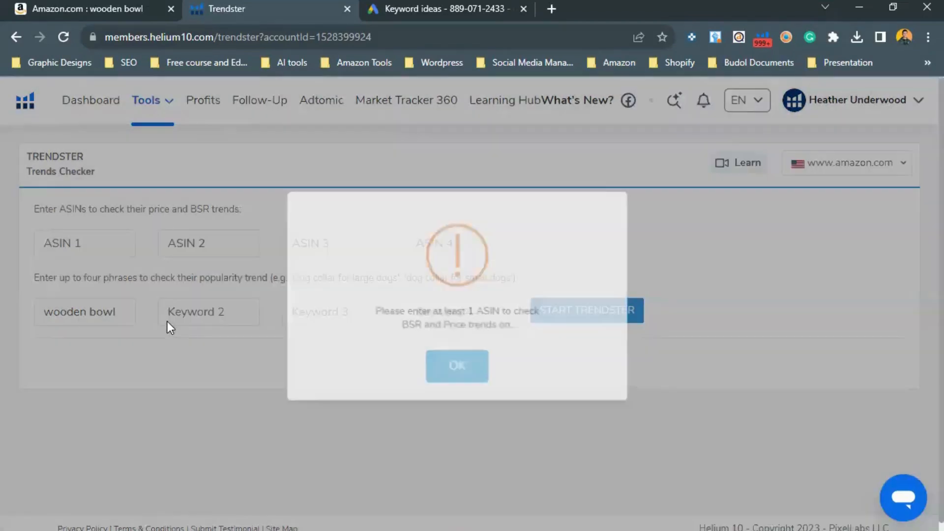
# Step: Copy the ASIN of the AIDEA Wooden Bowls listing from the Xray results
pyautogui.hotkey('alt', 'Tab')
pyautogui.hotkey('alt', 'Tab')
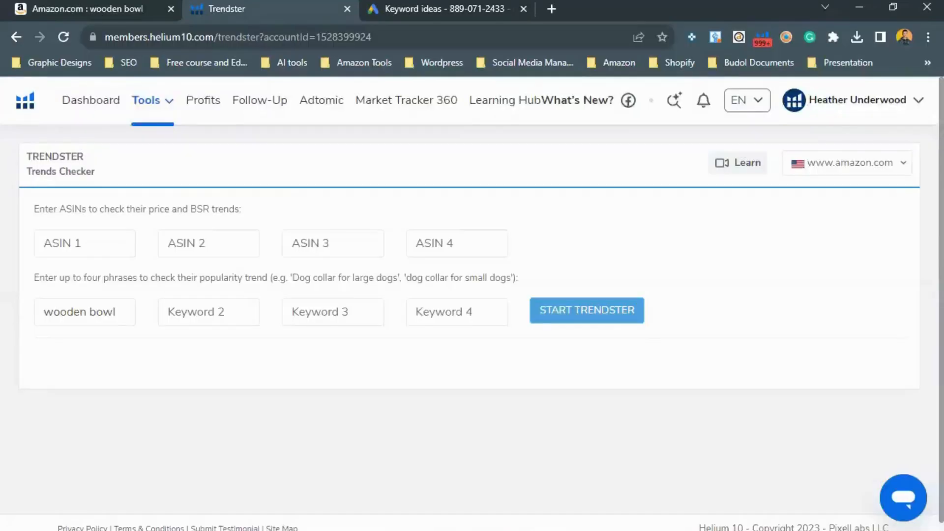
pyautogui.click(57, 4)
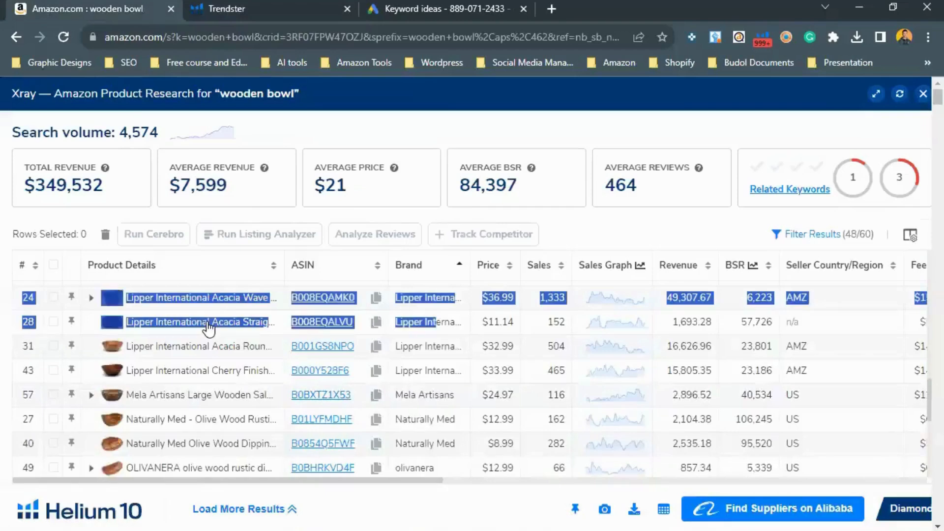
pyautogui.scroll(2, 182, 404)
pyautogui.scroll(10, 182, 404)
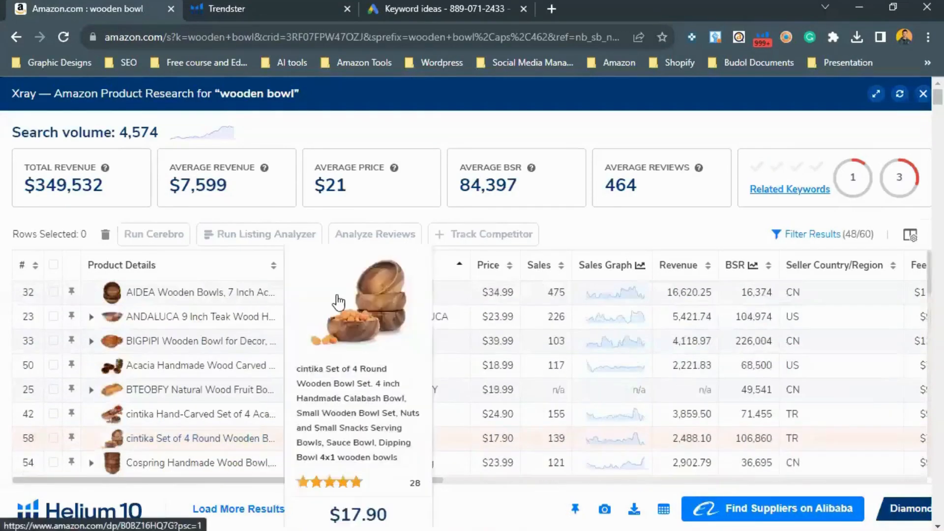
pyautogui.click(375, 293)
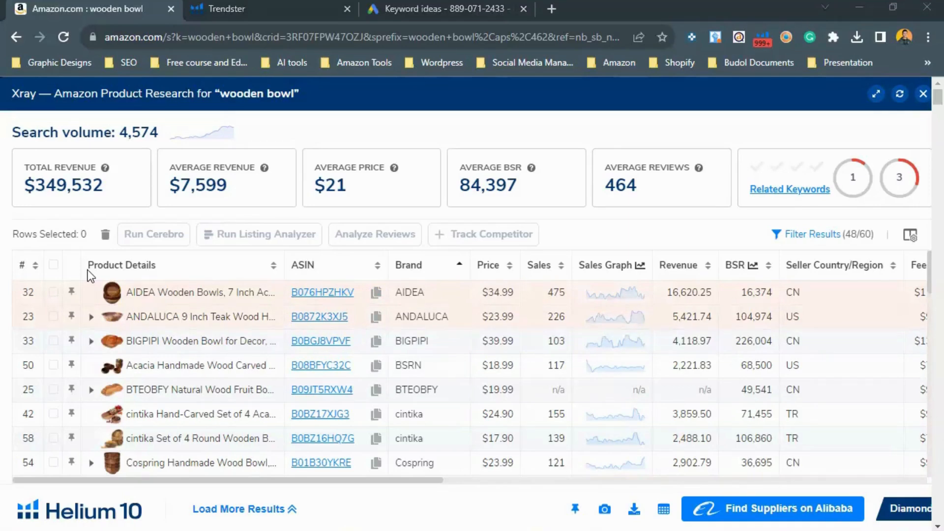
pyautogui.click(112, 248)
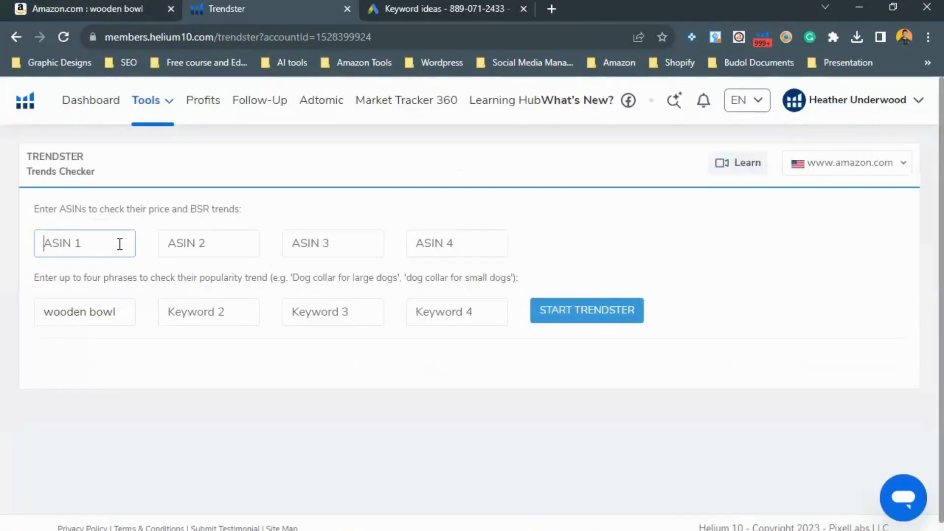
pyautogui.click(110, 5)
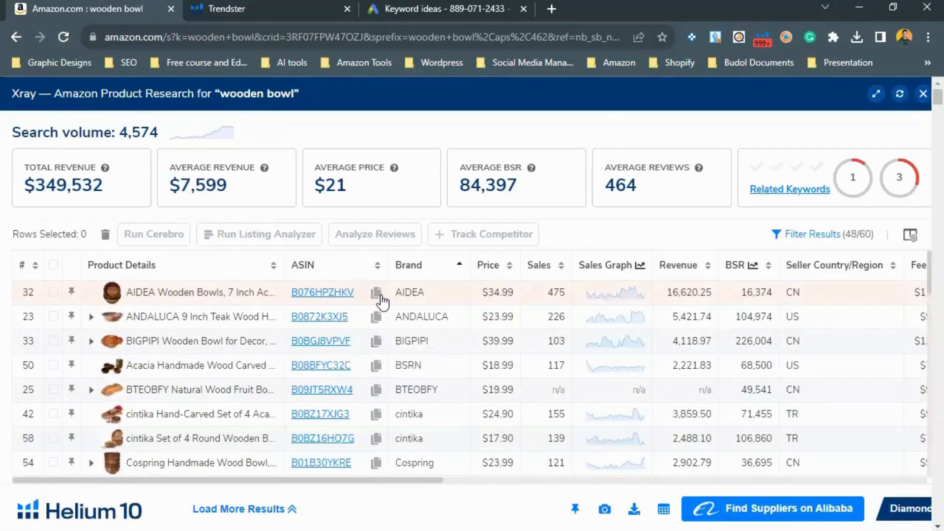
pyautogui.doubleClick(377, 298)
pyautogui.click(261, 8)
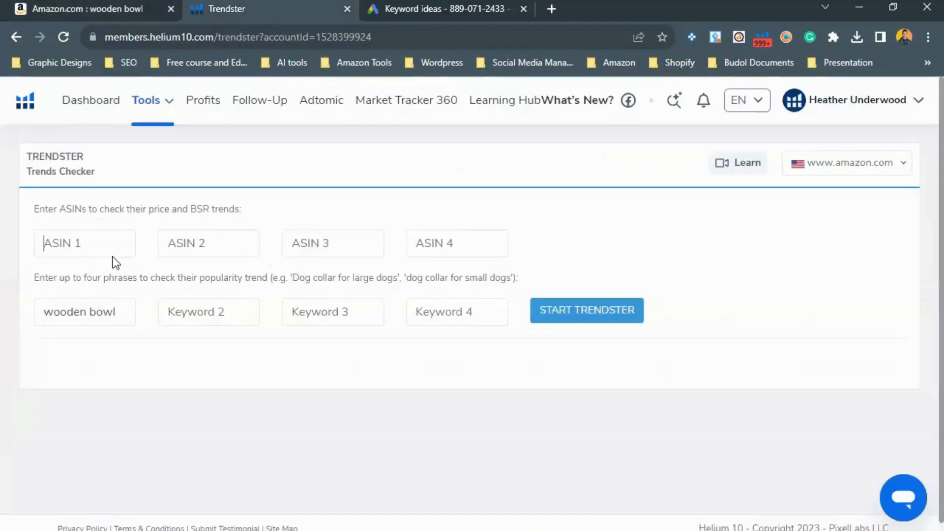
# Step: Run Trendster on ASIN B076HPZHKV with the keyword field cleared
pyautogui.click(108, 241)
pyautogui.hotkey('ctrl', 'v')
pyautogui.moveTo(124, 312); pyautogui.dragTo(25, 288)
pyautogui.press('BackSpace')
pyautogui.write('\\')
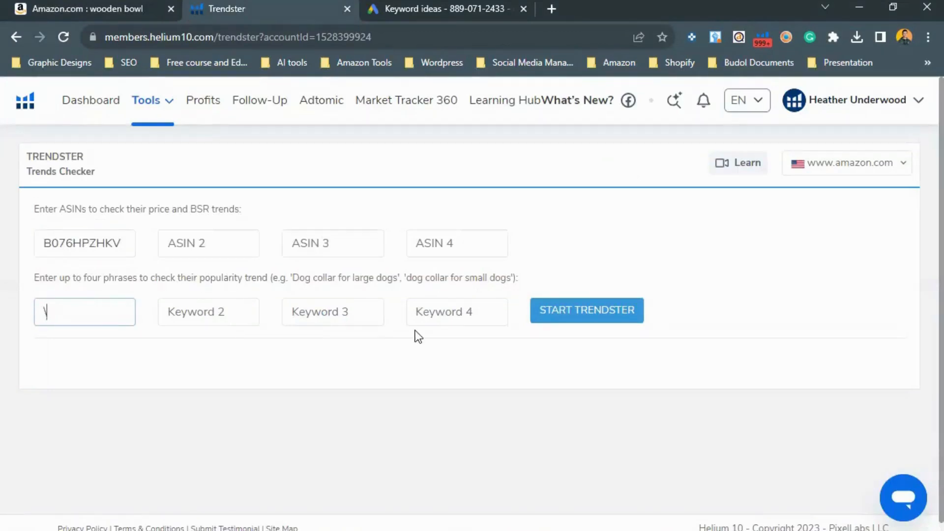
pyautogui.press('BackSpace')
pyautogui.press('Return')
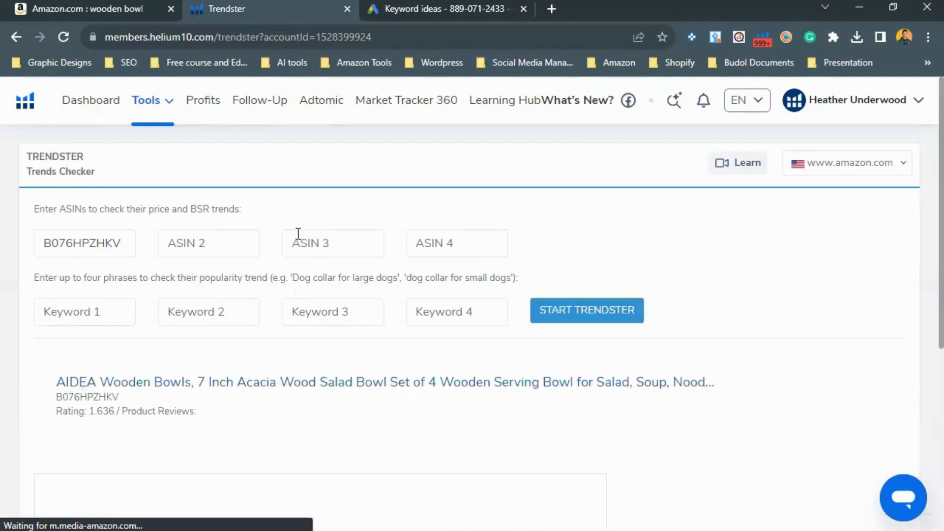
# Step: Switch the AIDEA price and sales-rank chart to the 90-day range and review it
pyautogui.scroll(-3, 265, 251)
pyautogui.scroll(-3, 268, 248)
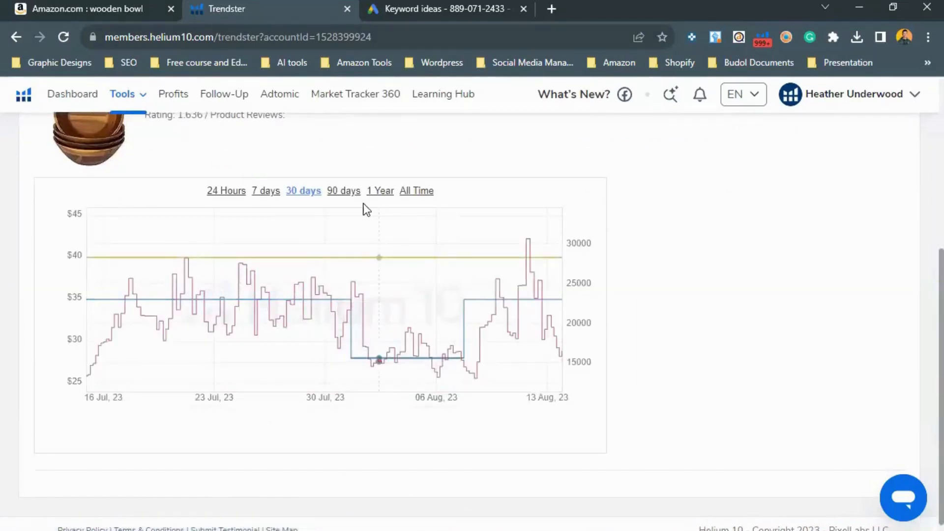
pyautogui.scroll(3, 348, 354)
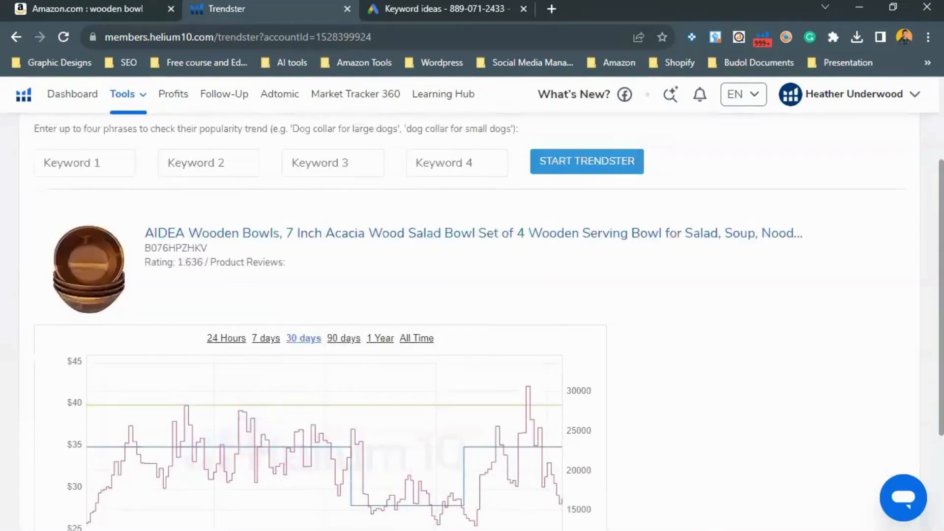
pyautogui.click(345, 338)
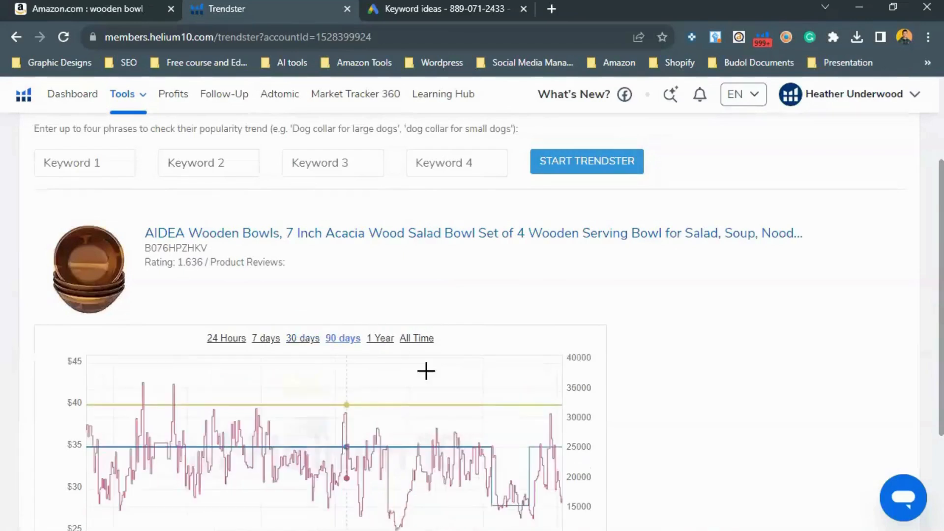
pyautogui.scroll(-3, 492, 308)
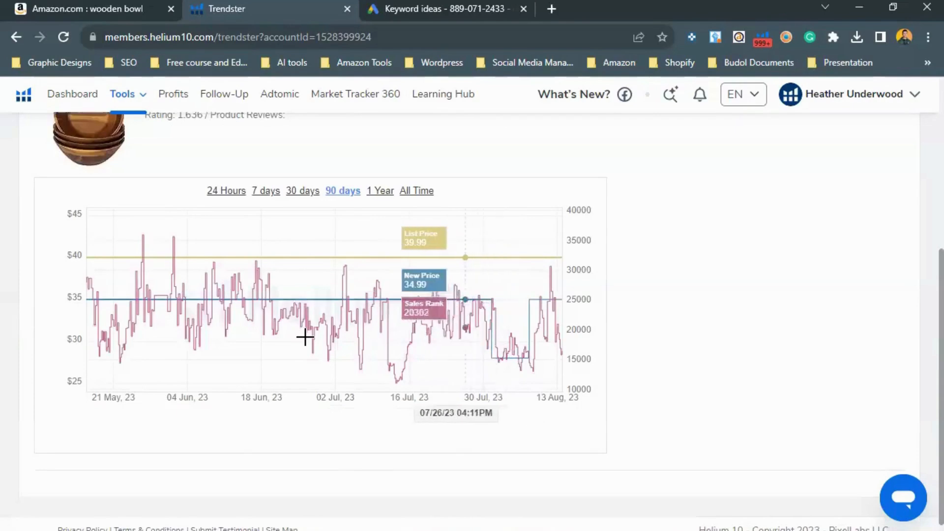
pyautogui.scroll(2, 305, 338)
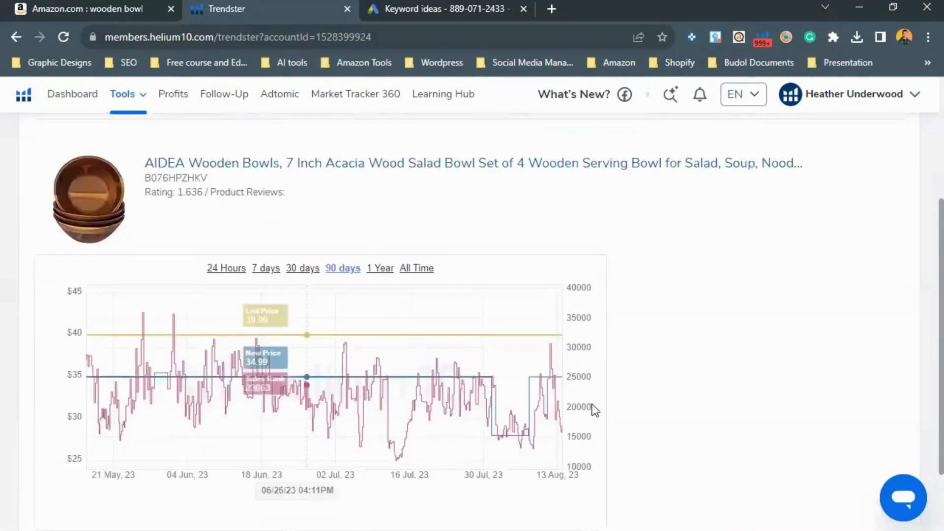
pyautogui.scroll(-1, 344, 473)
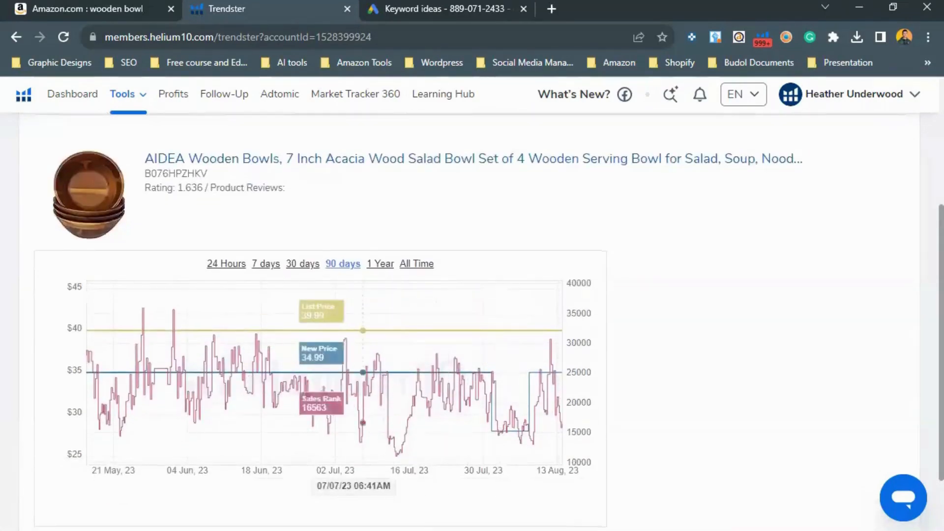
pyautogui.scroll(-2, 363, 374)
# Step: Snip part of the chart with Snipping Tool and sketch a spiking trend line over it
pyautogui.press('super+s')
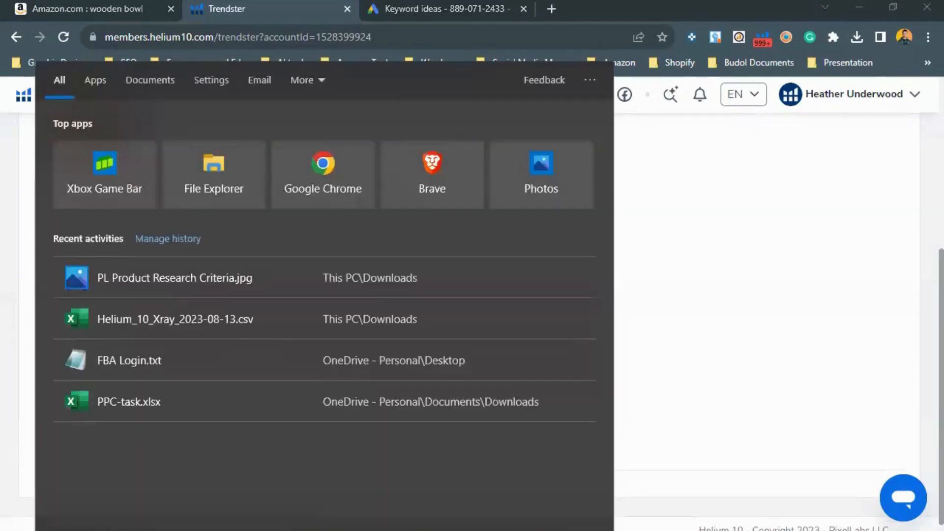
pyautogui.write('paint')
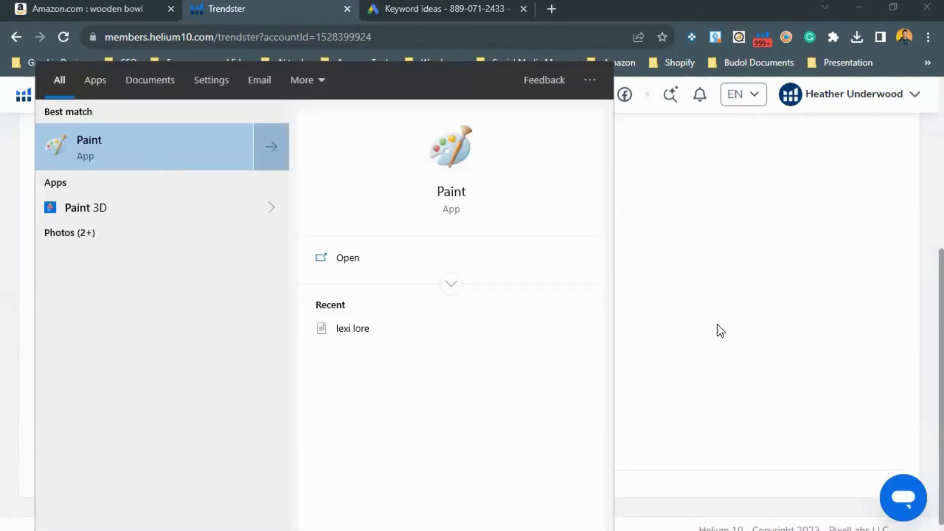
pyautogui.press('Return')
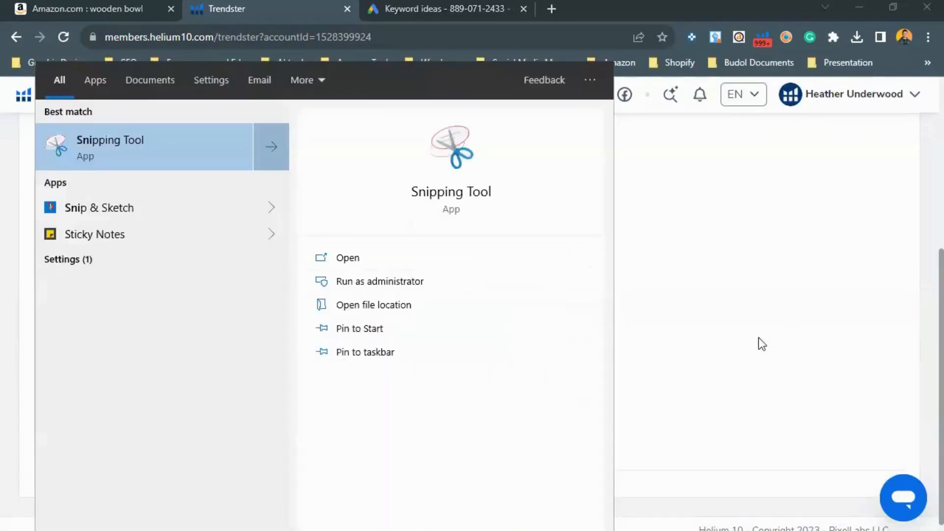
pyautogui.press('Return')
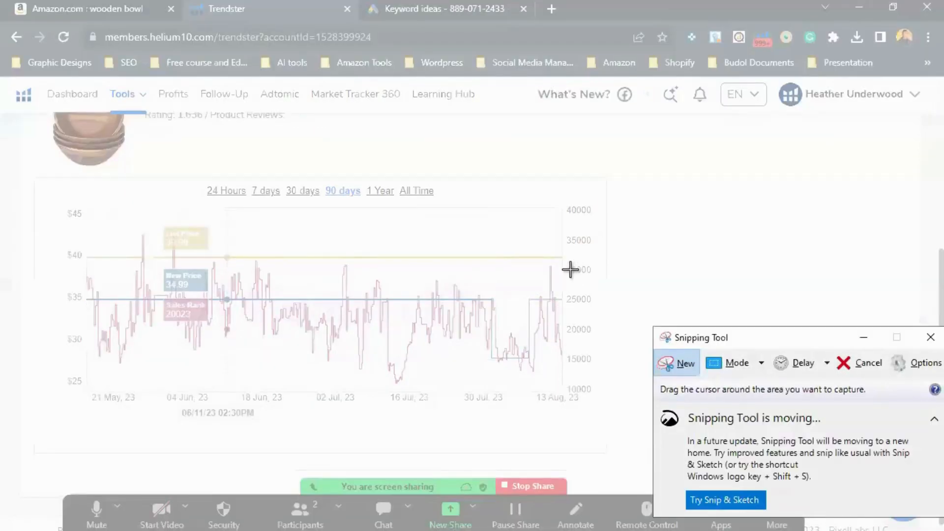
pyautogui.moveTo(78, 202); pyautogui.dragTo(563, 257)
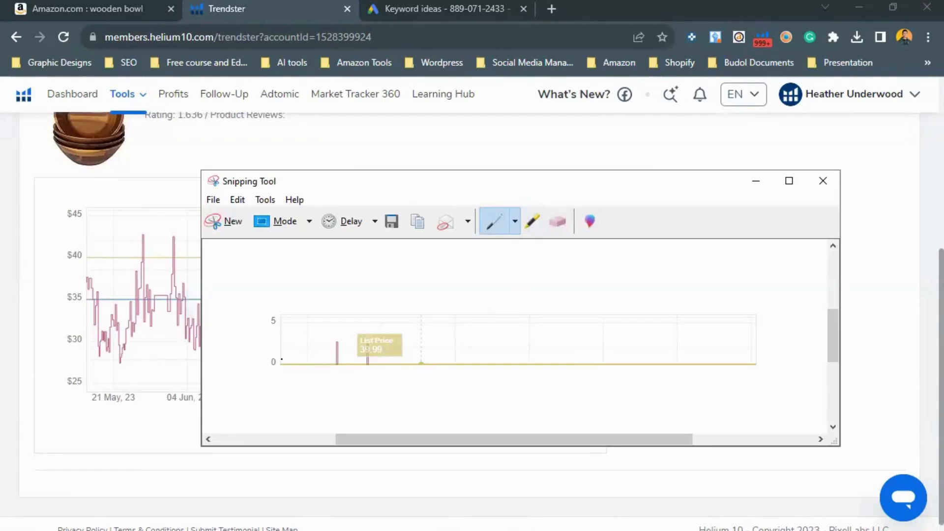
pyautogui.moveTo(325, 365)
pyautogui.mouseDown()
pyautogui.moveTo(475, 363)
pyautogui.moveTo(507, 272)
pyautogui.mouseUp()
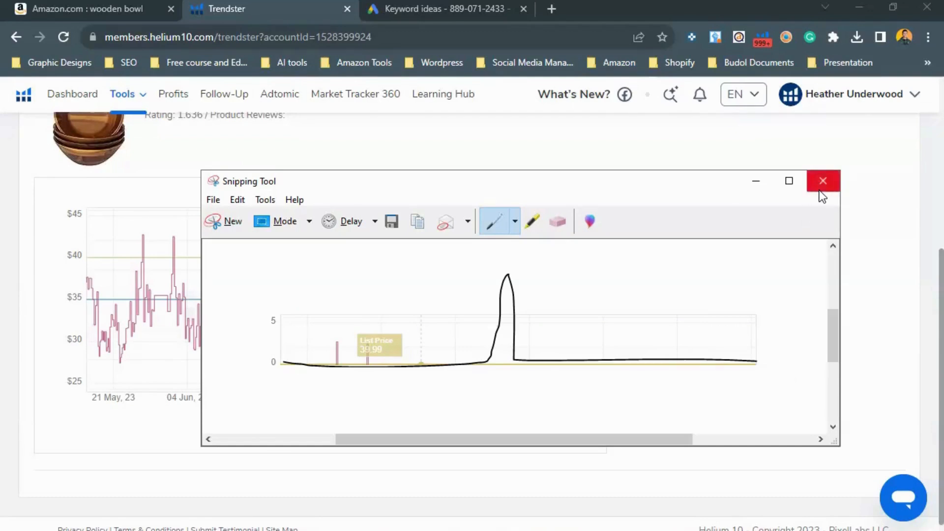
pyautogui.click(756, 181)
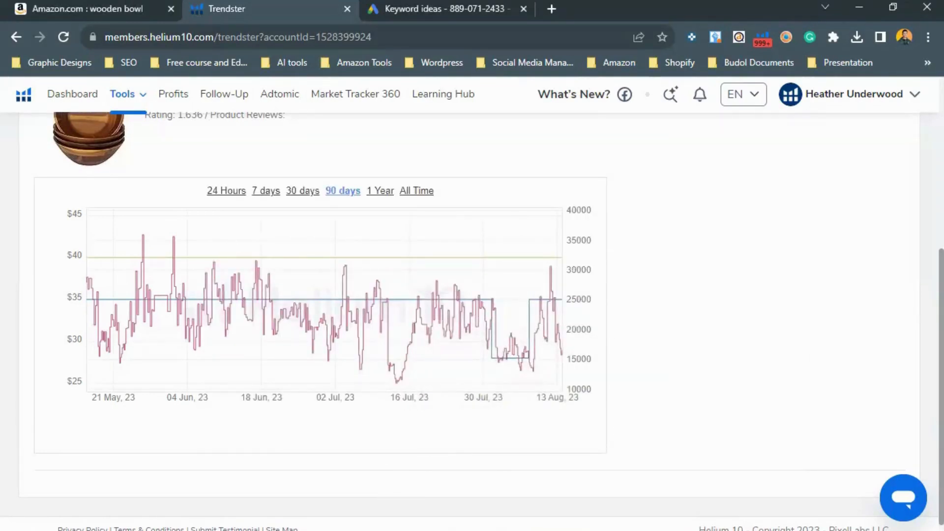
# Step: Review the product hunting criteria image against the Trendster chart
pyautogui.hotkey('alt', 'Tab')
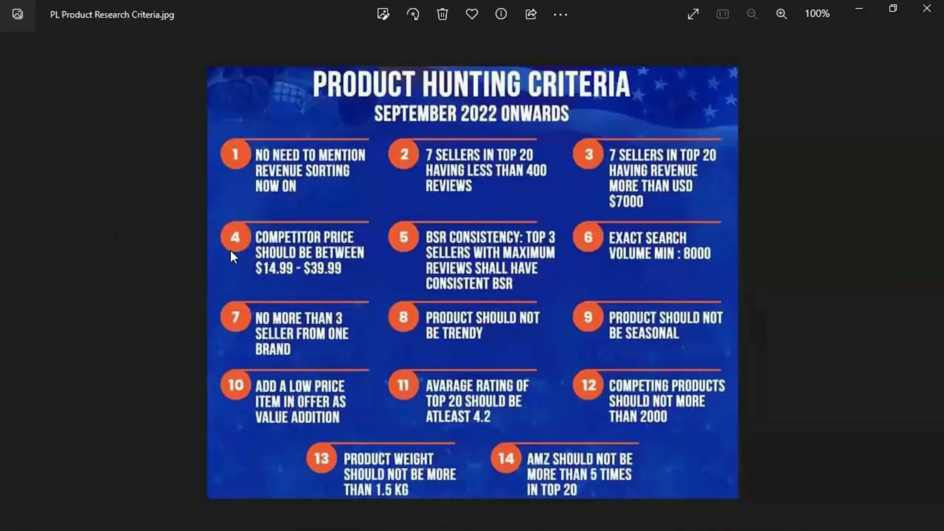
pyautogui.hotkey('alt', 'Tab')
pyautogui.scroll(5, 120, 386)
pyautogui.scroll(-2, 120, 386)
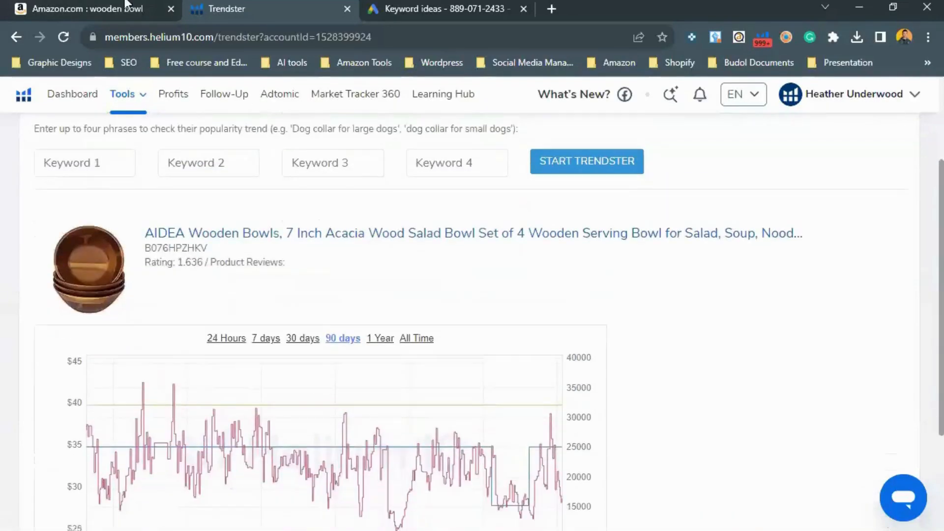
pyautogui.scroll(3, 147, 245)
# Step: Examine the Xray table columns for the AIDEA listing's weight, fees and ratings
pyautogui.hotkey('ctrl', 'shift', 'Tab')
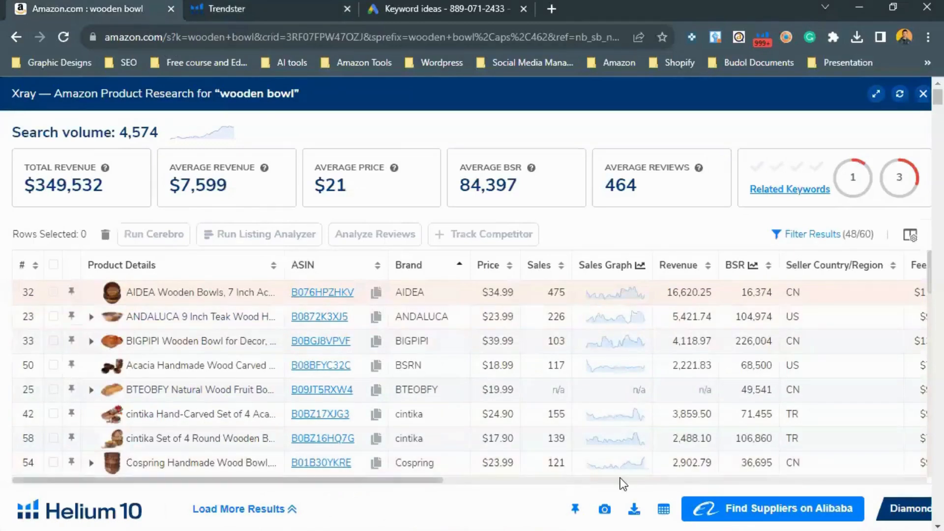
pyautogui.moveTo(400, 480); pyautogui.dragTo(921, 461)
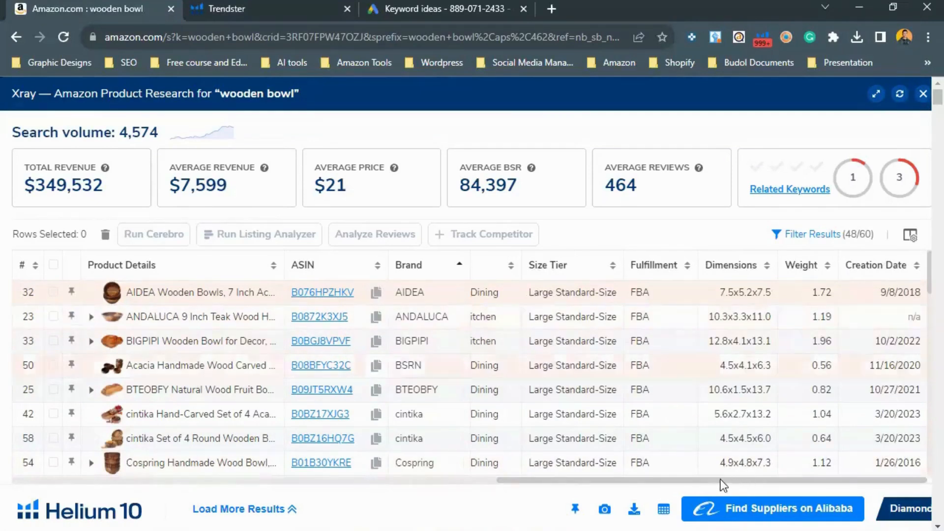
pyautogui.moveTo(687, 487); pyautogui.dragTo(349, 458)
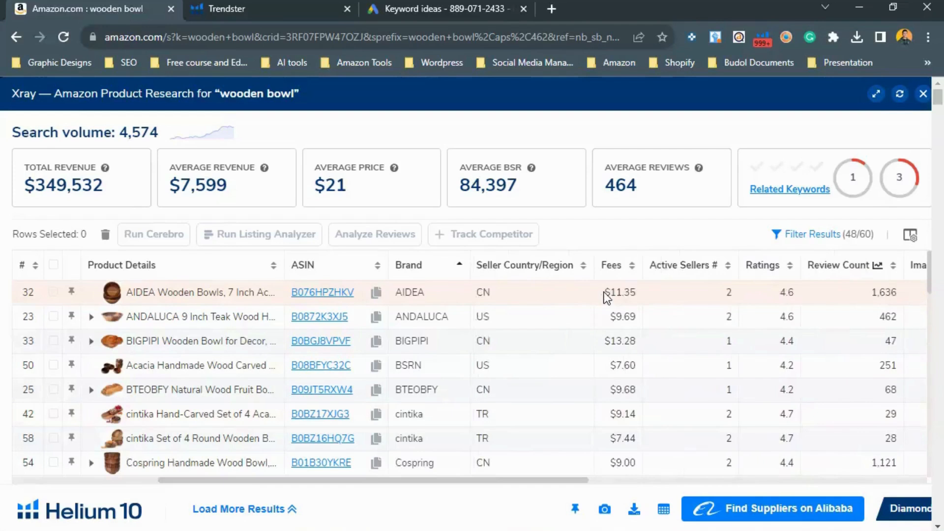
pyautogui.moveTo(632, 293); pyautogui.dragTo(116, 289)
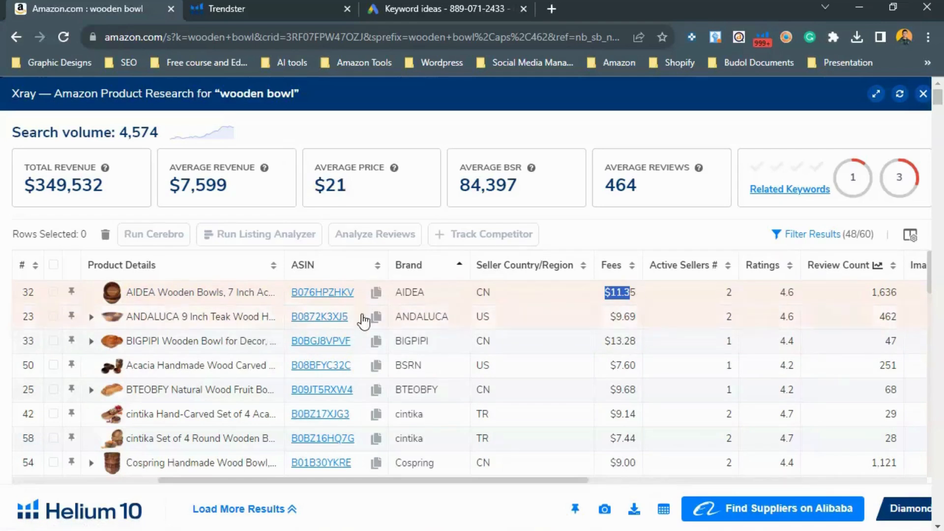
pyautogui.moveTo(195, 298)
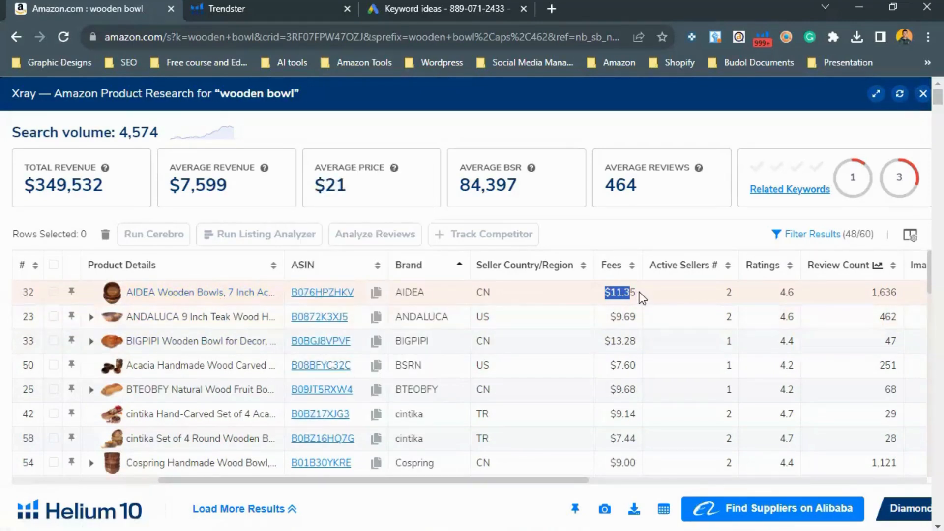
pyautogui.moveTo(638, 294); pyautogui.dragTo(601, 298)
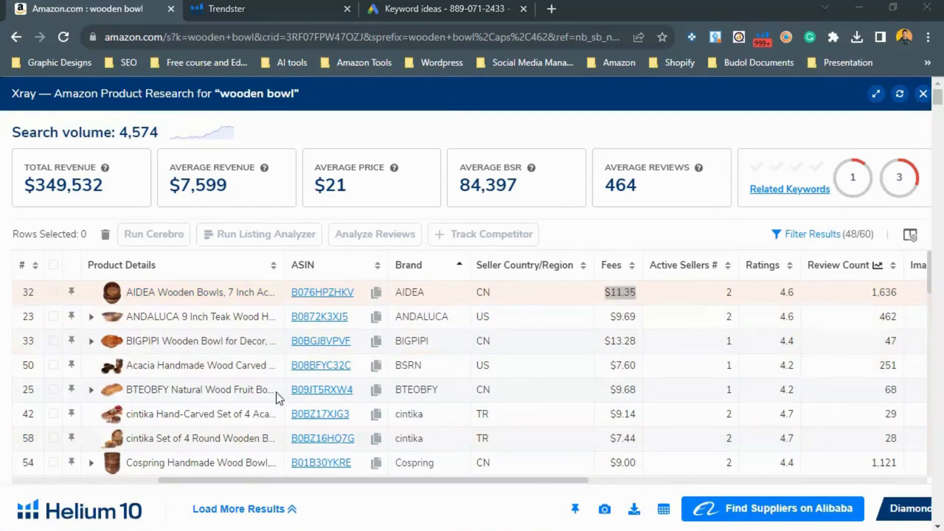
pyautogui.hotkey('alt', 'Tab')
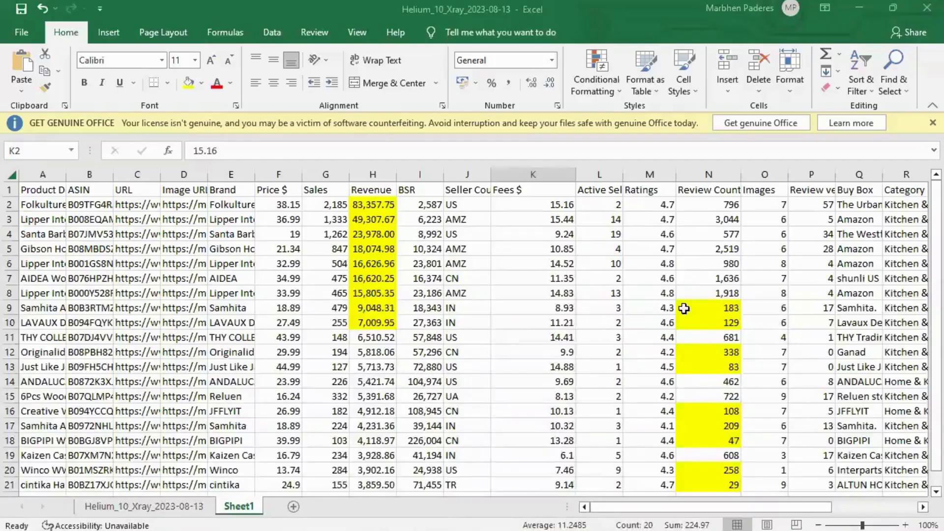
# Step: Select the ratings column in the exported Xray spreadsheet and compare it with the criteria image
pyautogui.moveTo(649, 205); pyautogui.dragTo(627, 448)
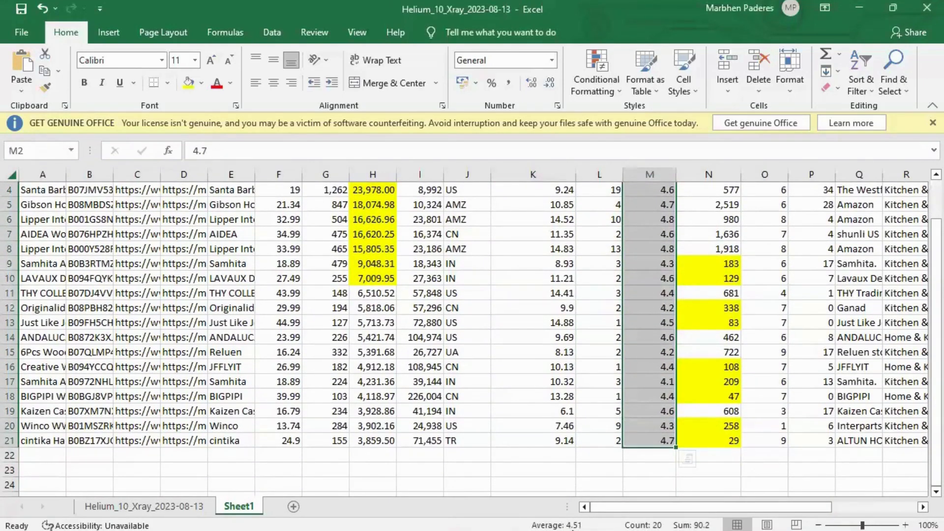
pyautogui.click(572, 530)
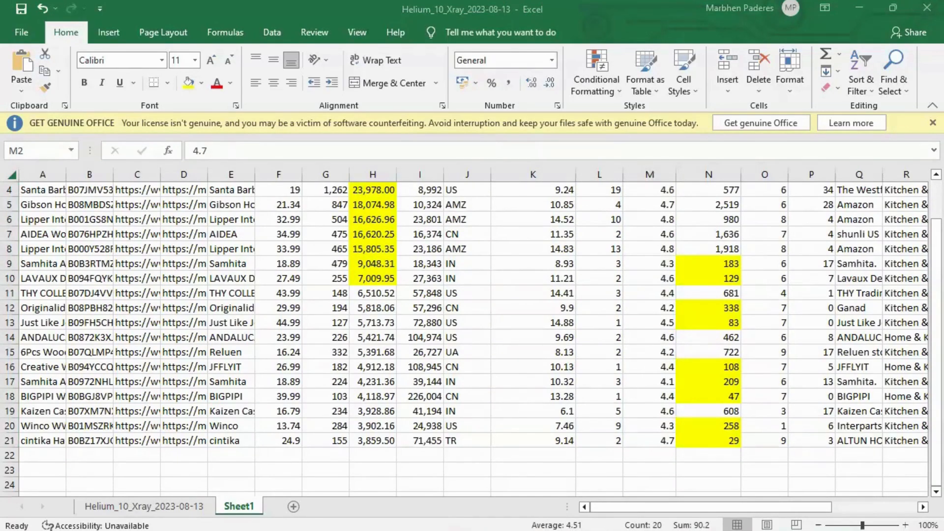
pyautogui.hotkey('alt', 'Tab')
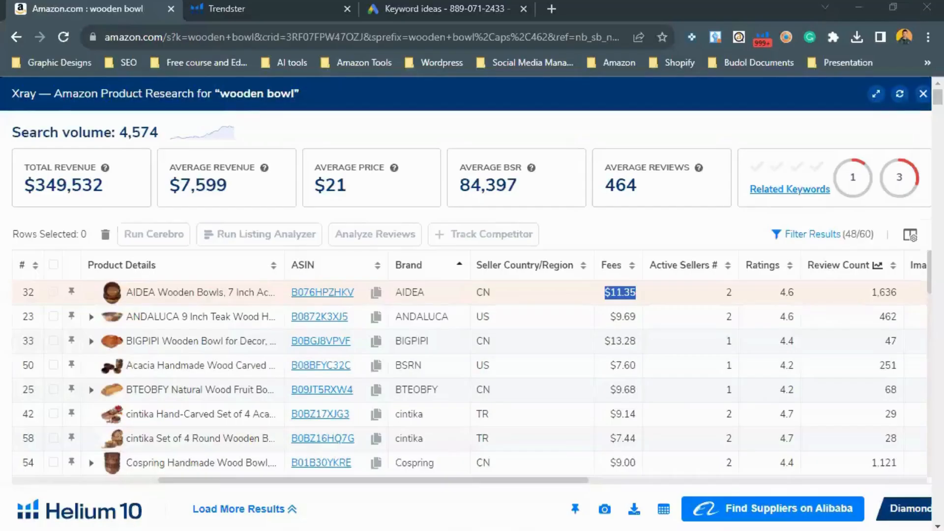
pyautogui.hotkey('alt', 'Tab')
# Step: Compare the spreadsheet's selected ratings column with the average-rating criterion in the criteria image
pyautogui.hotkey('alt', 'Tab')
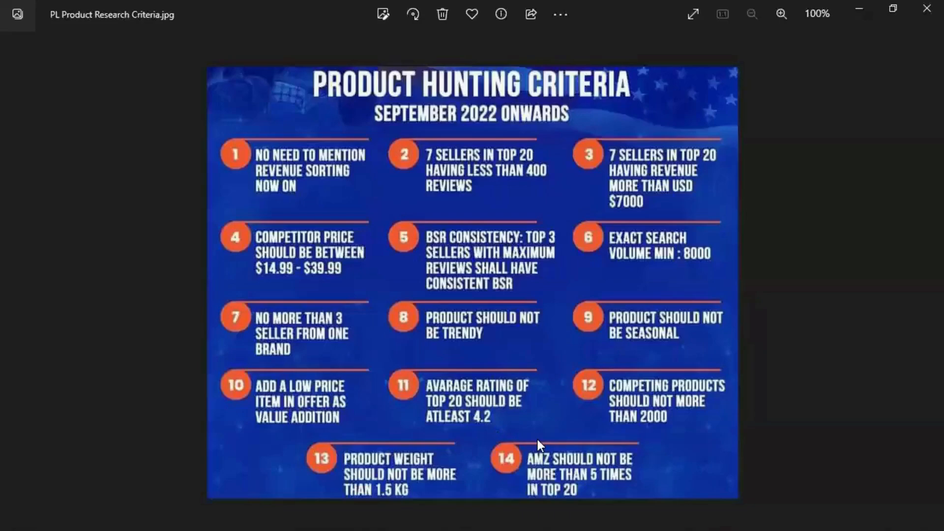
pyautogui.hotkey('alt', 'Tab')
pyautogui.hotkey('alt', 'Tab')
pyautogui.hotkey('alt', 'Tab')
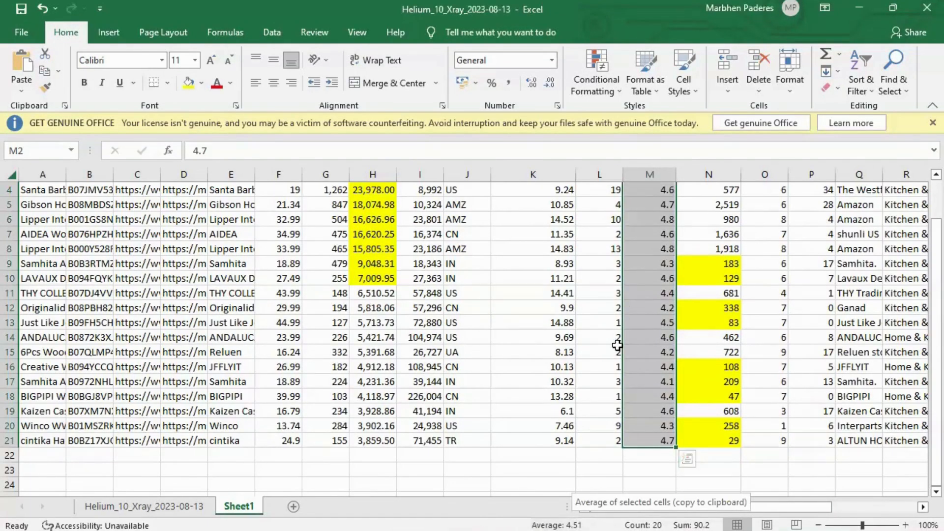
pyautogui.hotkey('alt', 'Tab')
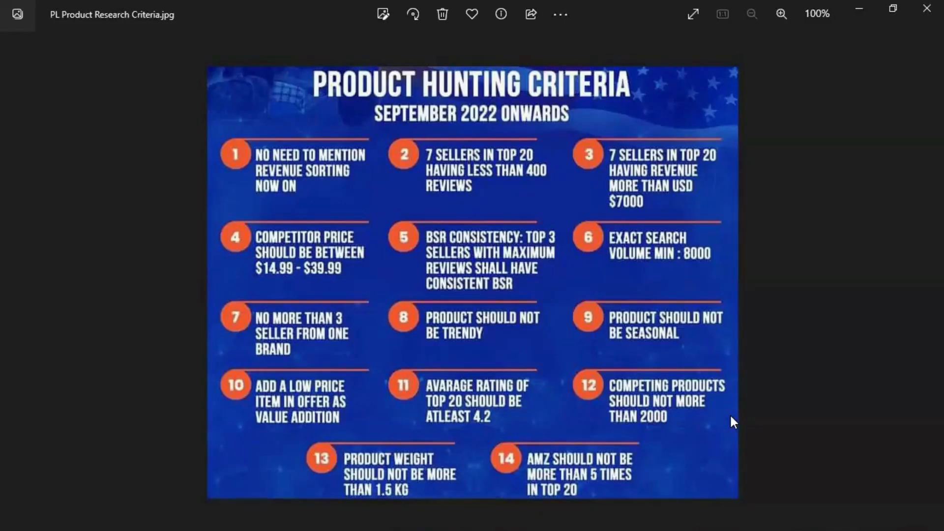
pyautogui.hotkey('alt', 'Tab')
pyautogui.hotkey('alt', 'Tab')
pyautogui.hotkey('alt', 'Tab')
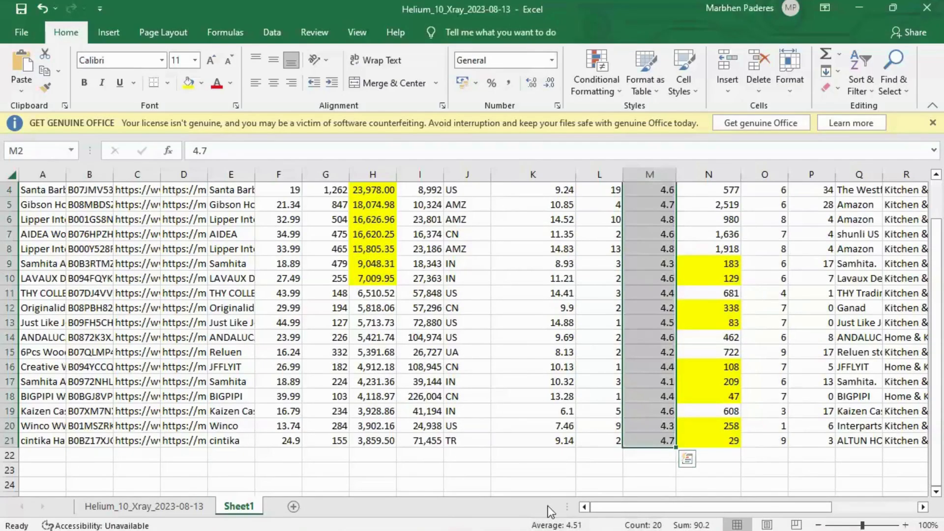
# Step: Open Black Box keyword research and search for the keyword phrase wooden bowl
pyautogui.moveTo(551, 522)
pyautogui.click(491, 433)
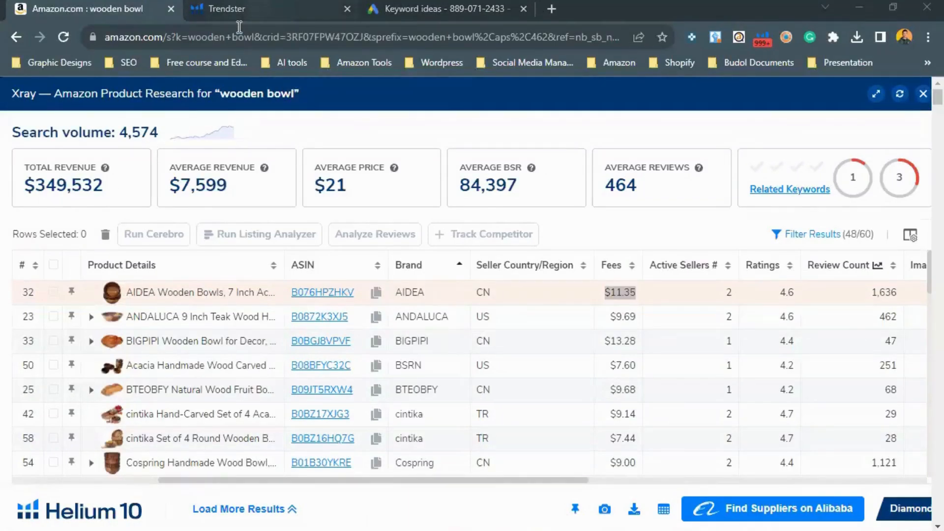
pyautogui.click(239, 10)
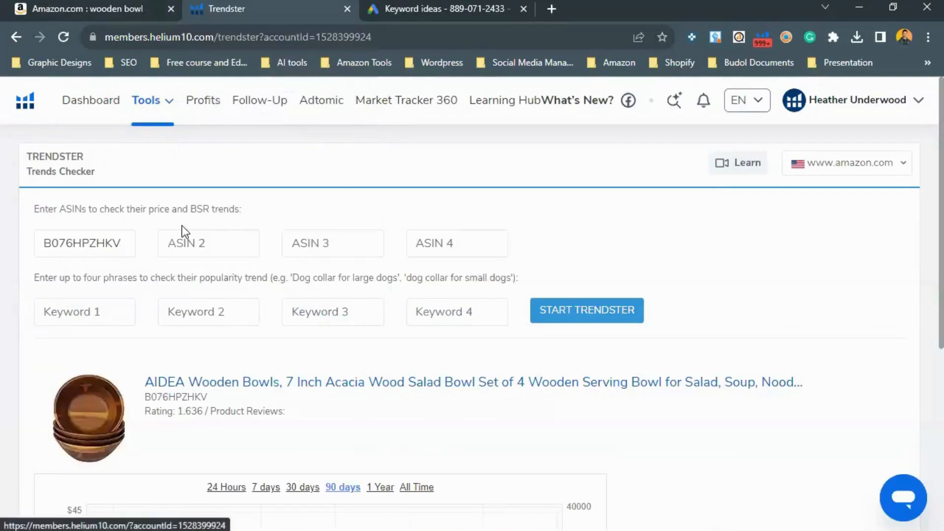
pyautogui.moveTo(153, 100)
pyautogui.click(356, 209)
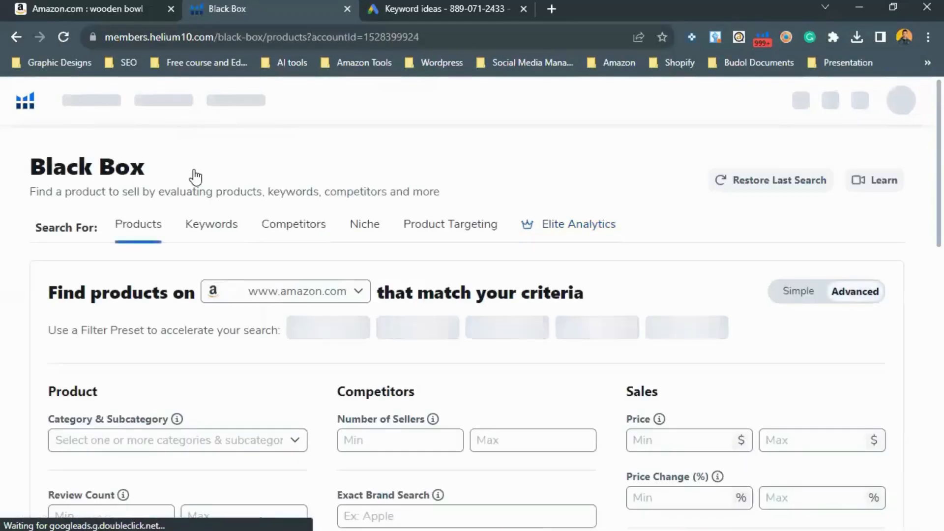
pyautogui.click(209, 225)
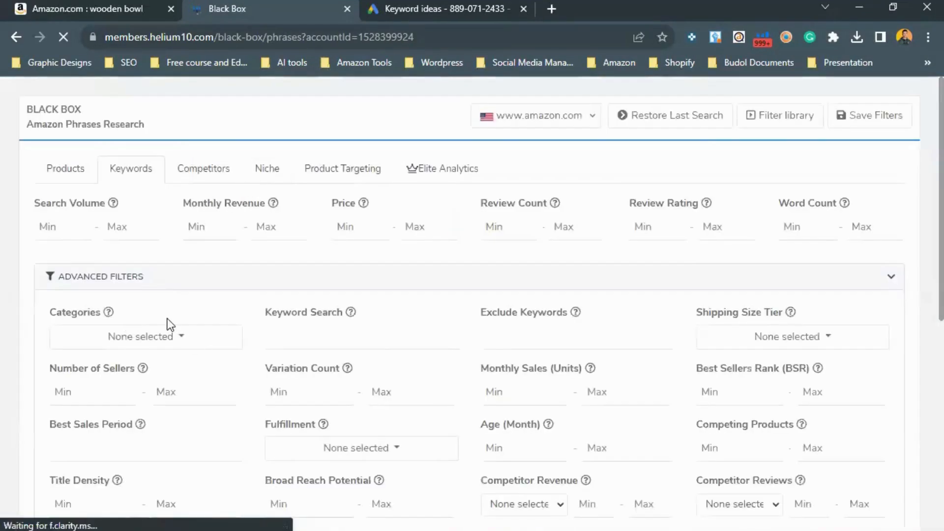
pyautogui.scroll(-2, 308, 275)
pyautogui.click(294, 261)
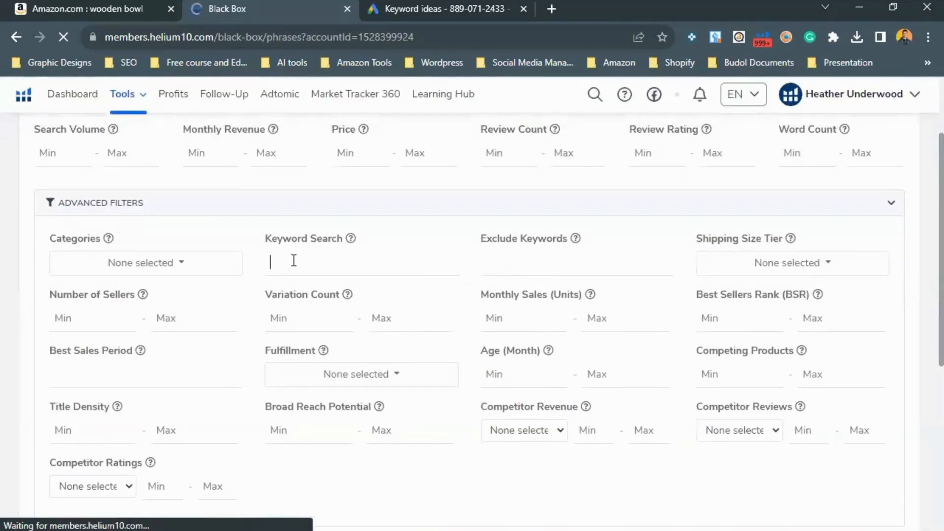
pyautogui.write('wood')
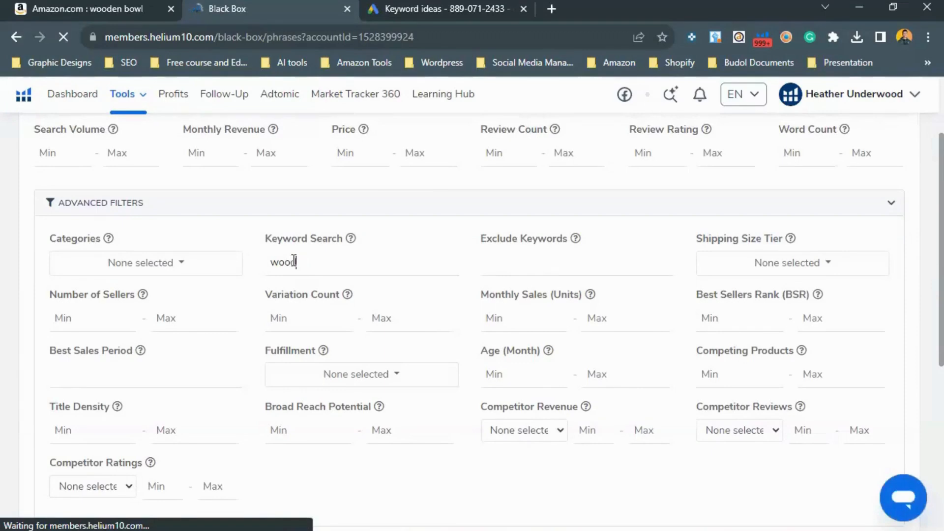
pyautogui.write('en bowl')
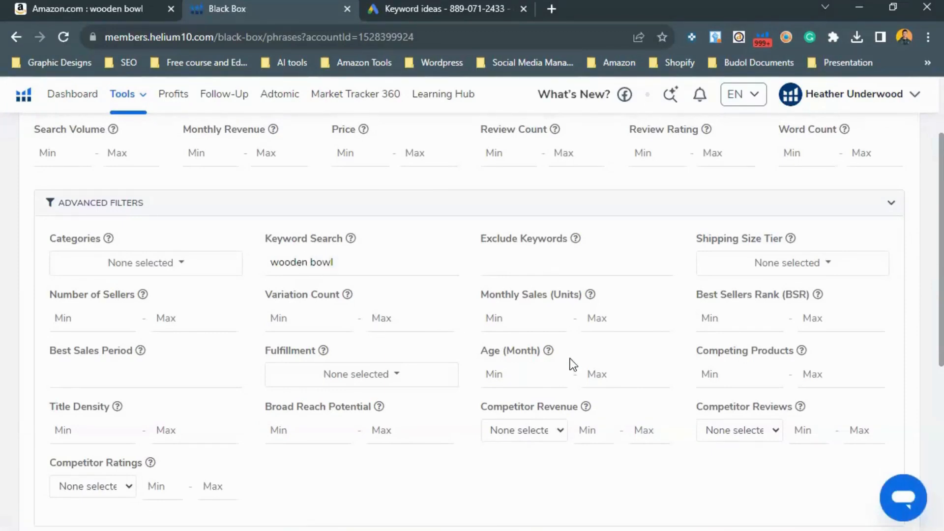
pyautogui.scroll(-4, 573, 364)
pyautogui.click(866, 337)
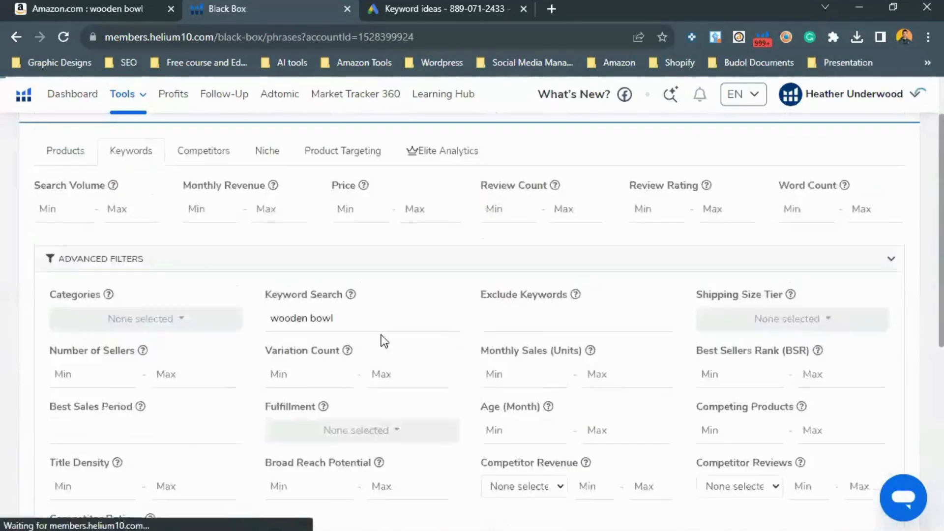
# Step: Examine the wooden bowl keyword result's competing products figure and compare it with the criteria image
pyautogui.scroll(-6, 522, 274)
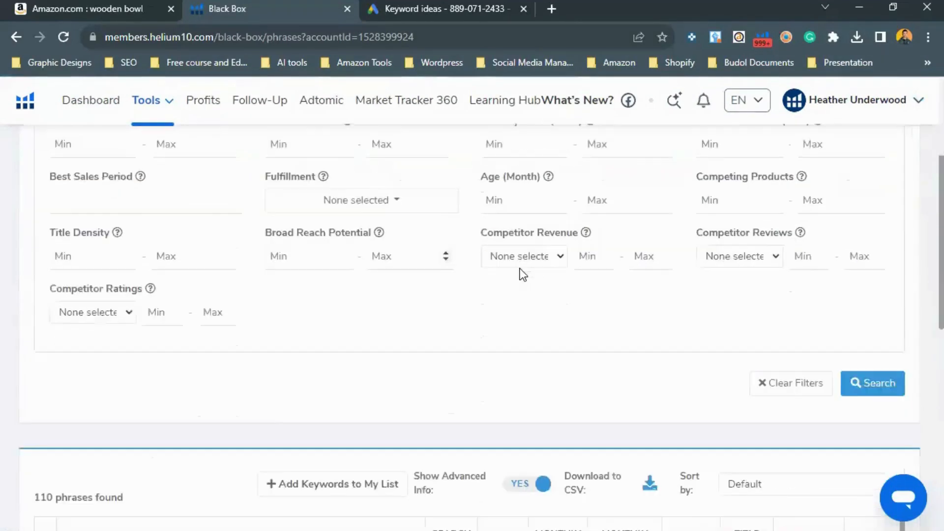
pyautogui.scroll(-9, 522, 274)
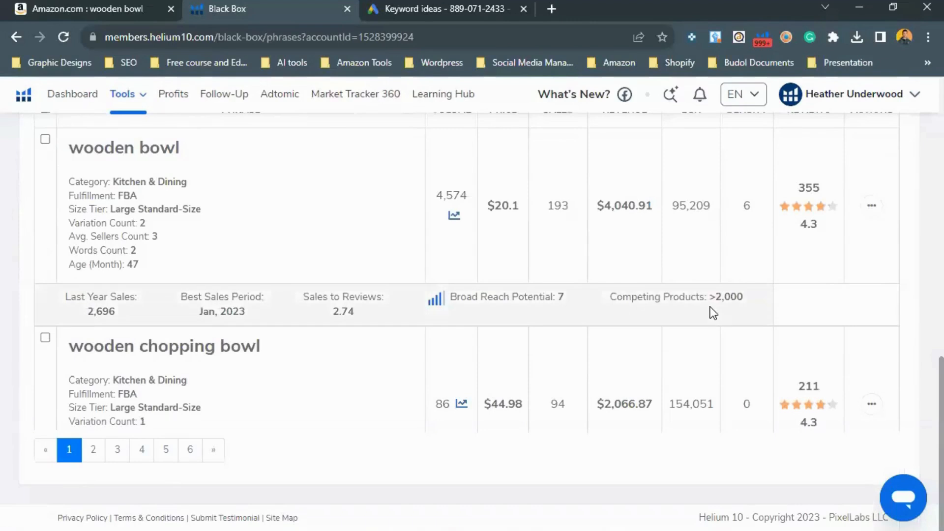
pyautogui.scroll(2, 743, 385)
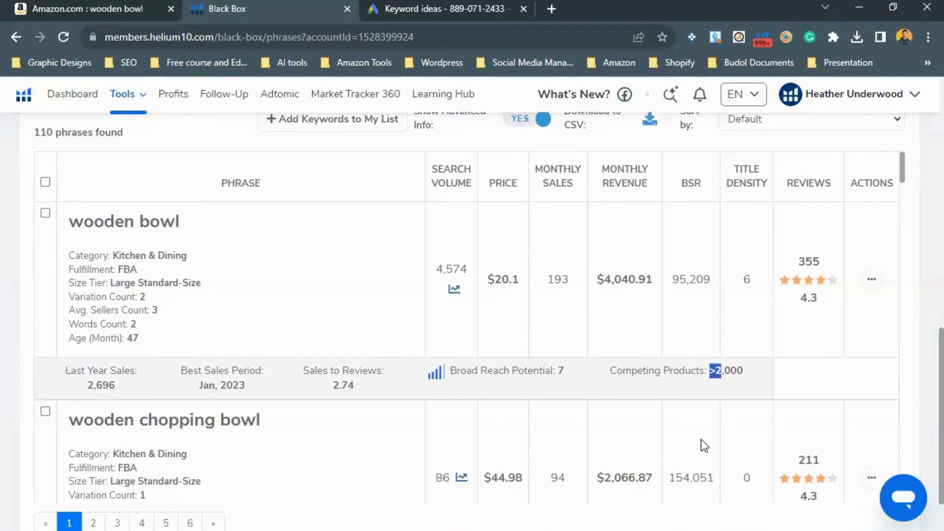
pyautogui.scroll(-5, 701, 444)
pyautogui.scroll(2, 711, 408)
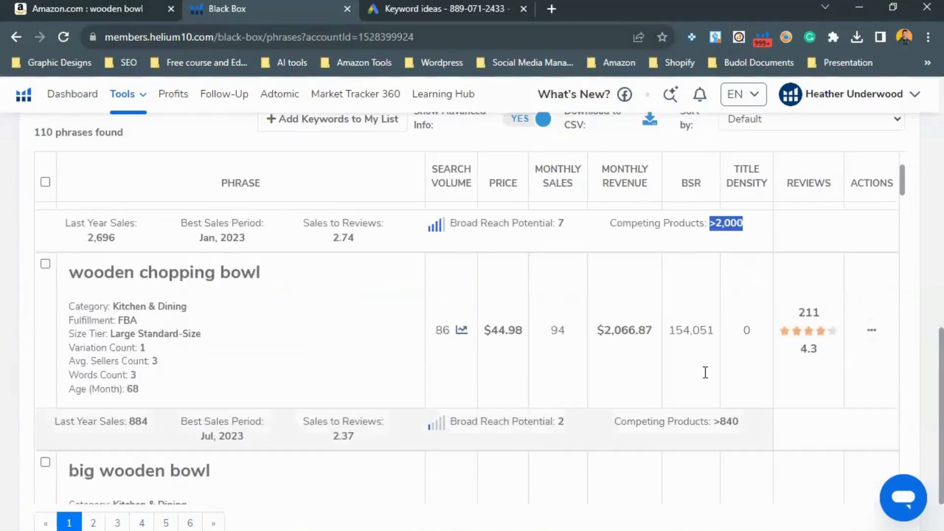
pyautogui.scroll(4, 651, 408)
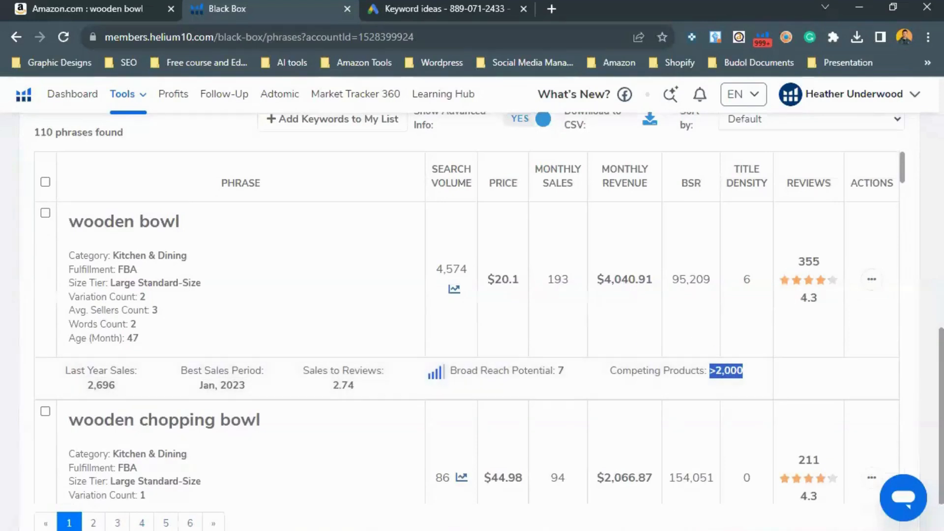
pyautogui.hotkey('alt', 'Tab')
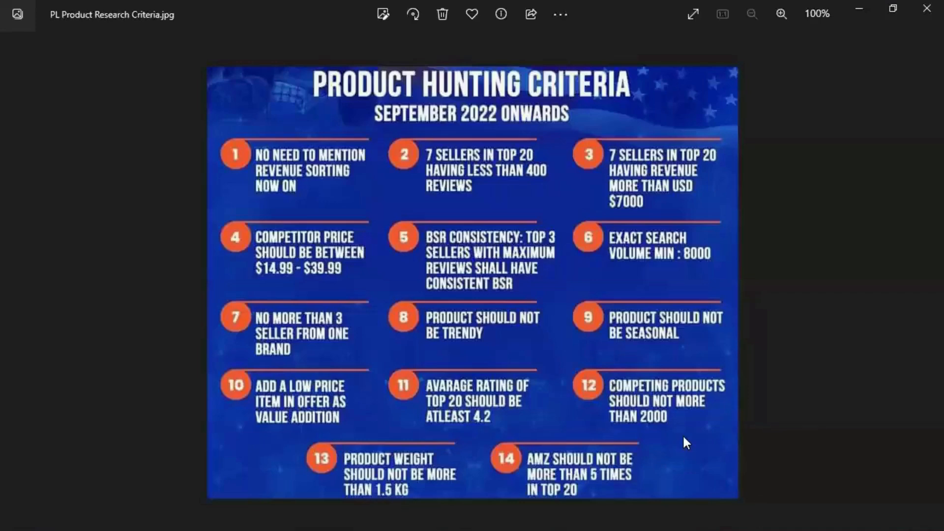
pyautogui.hotkey('alt', 'Tab')
pyautogui.hotkey('alt', 'Tab')
pyautogui.hotkey('alt', 'Tab')
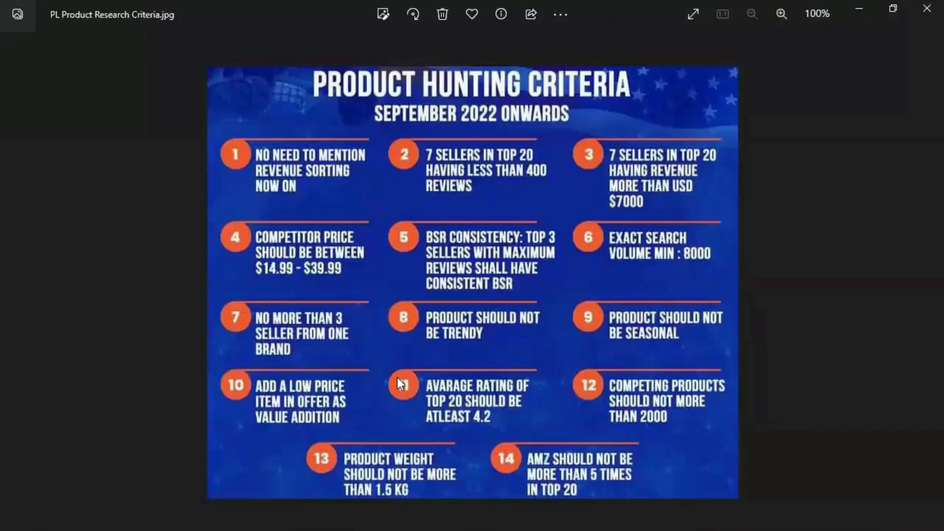
pyautogui.hotkey('alt', 'Tab')
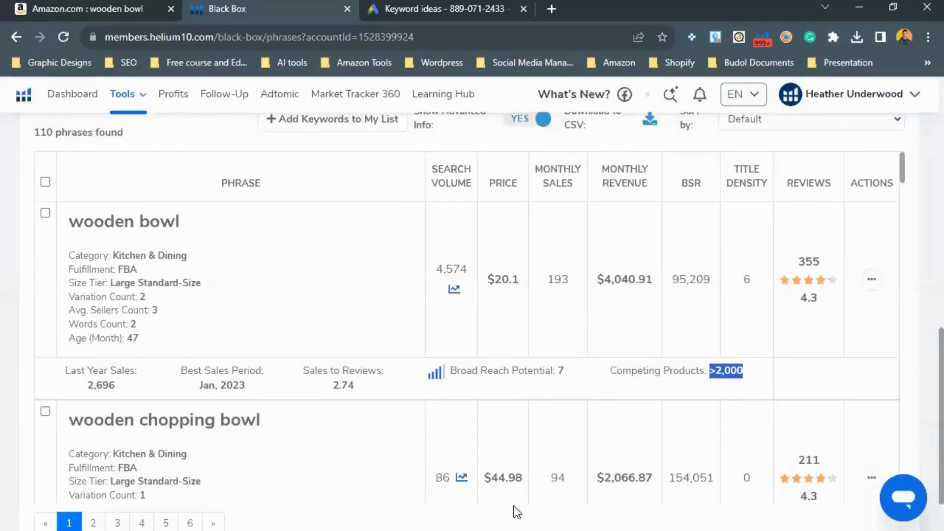
# Step: Select the Weight column values in the exported Xray spreadsheet to check them against the weight criterion
pyautogui.hotkey('alt', 'Tab')
pyautogui.hscroll(6, 751, 304)
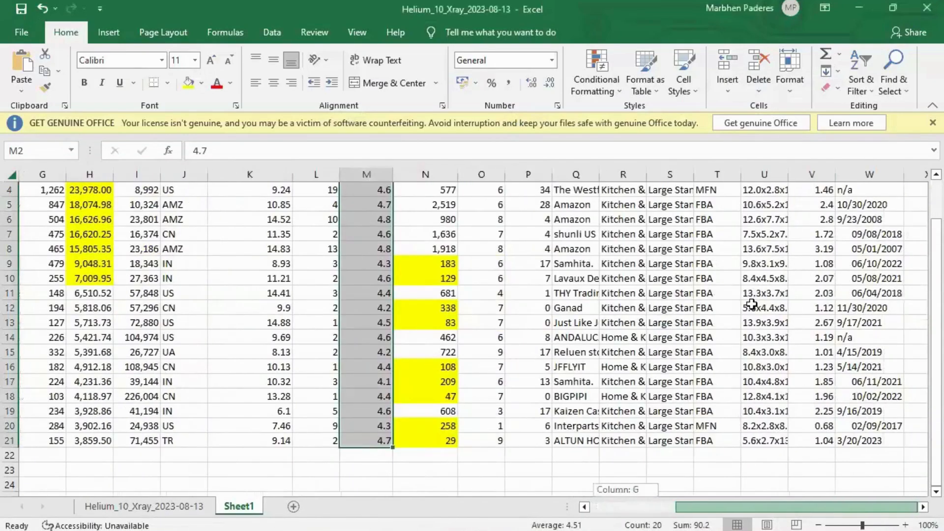
pyautogui.scroll(1, 806, 226)
pyautogui.click(803, 215)
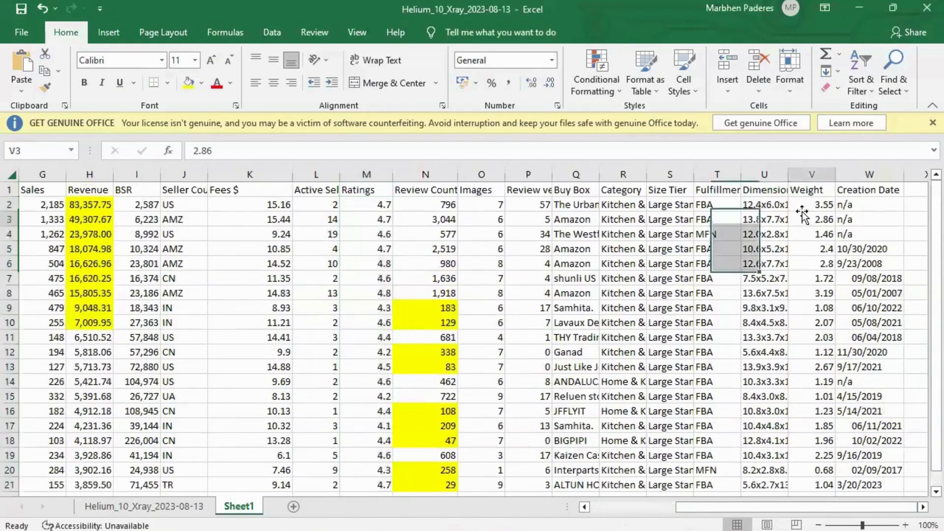
pyautogui.moveTo(805, 206); pyautogui.dragTo(808, 494)
pyautogui.click(744, 509)
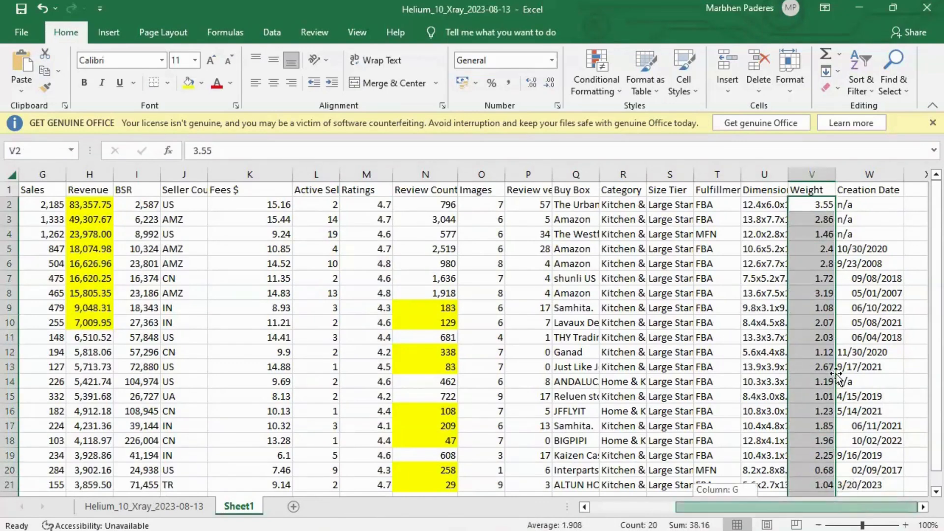
pyautogui.click(835, 358)
pyautogui.click(816, 215)
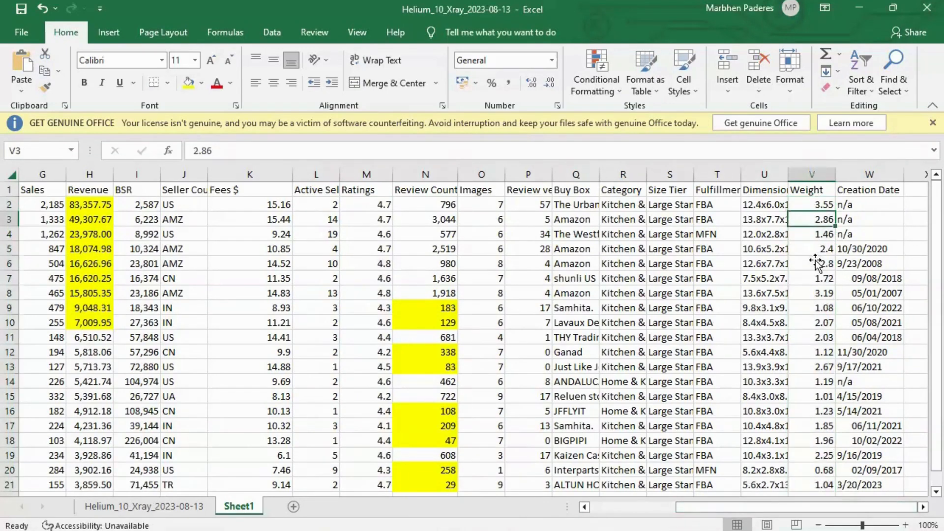
pyautogui.moveTo(815, 205); pyautogui.dragTo(843, 487)
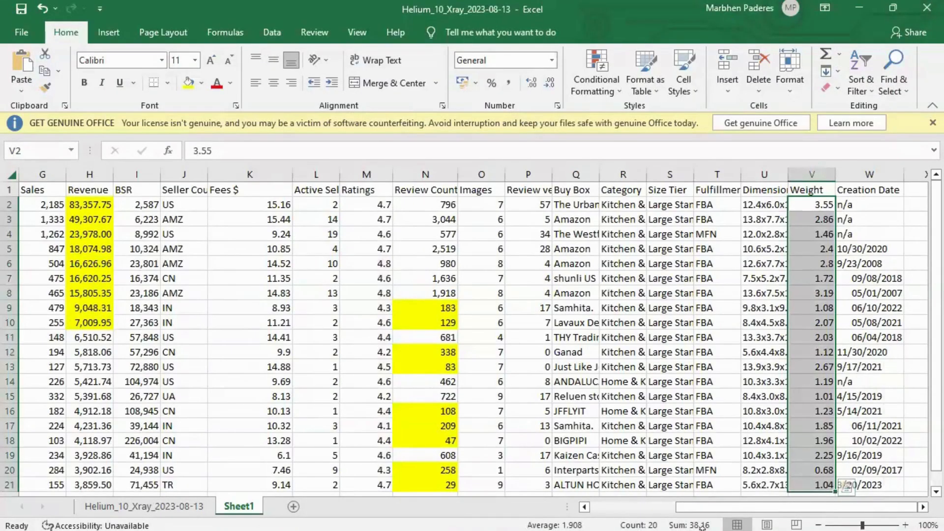
# Step: Auto-fit the Brand column width in the spreadsheet
pyautogui.moveTo(718, 507); pyautogui.dragTo(660, 507)
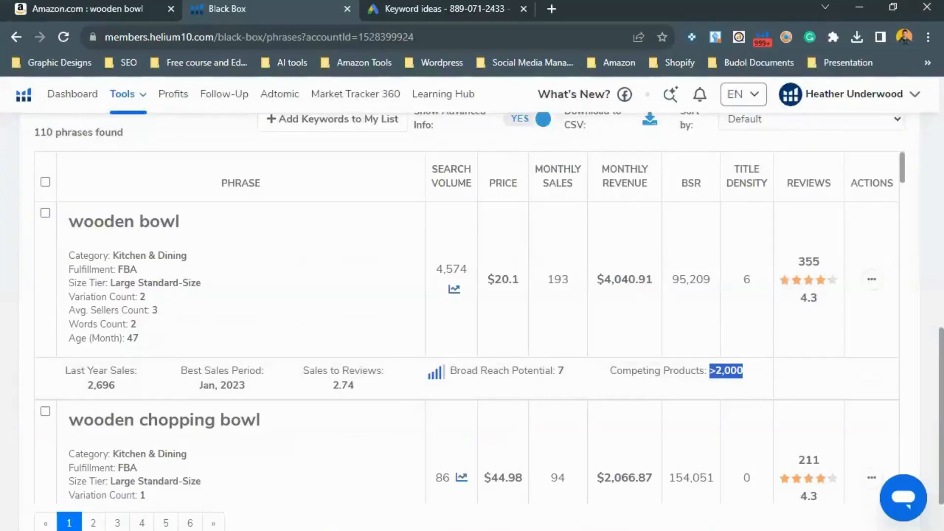
pyautogui.scroll(-3, 467, 320)
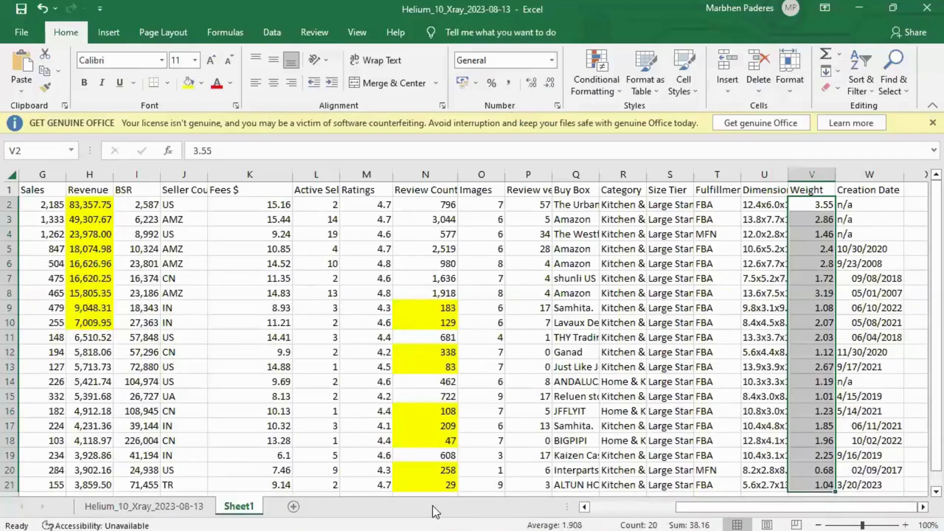
pyautogui.moveTo(846, 507); pyautogui.dragTo(775, 507)
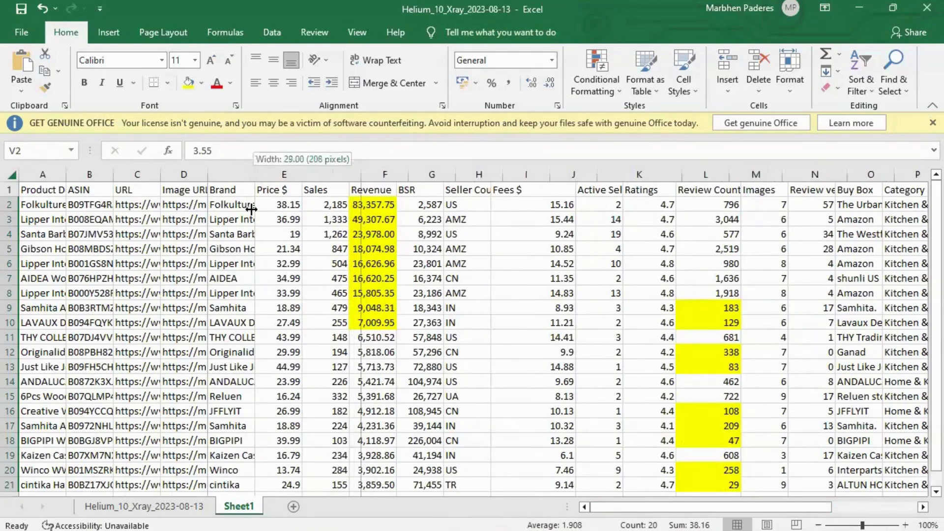
pyautogui.doubleClick(255, 175)
pyautogui.moveTo(245, 205)
pyautogui.mouseDown()
pyautogui.moveTo(245, 327)
pyautogui.moveTo(246, 204)
pyautogui.mouseUp()
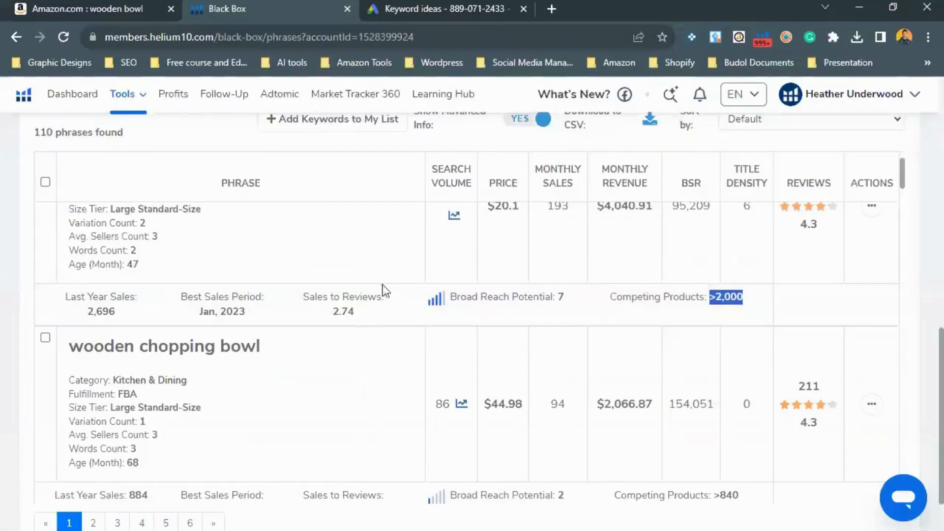
# Step: Scroll through the Xray product list sorted by brand and return to the criteria image
pyautogui.hotkey('alt', 'Tab')
pyautogui.hotkey('ctrl', 'shift', 'Tab')
pyautogui.scroll(-15, 422, 411)
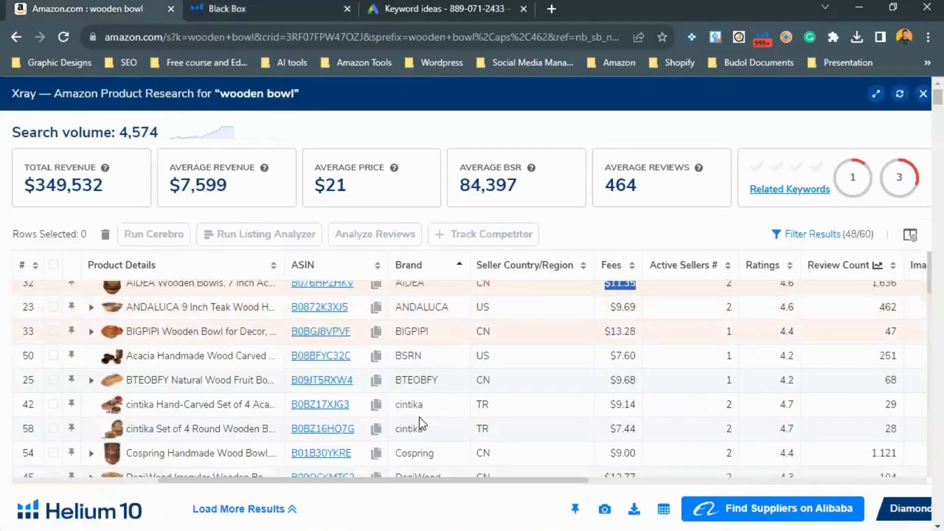
pyautogui.scroll(-4, 421, 445)
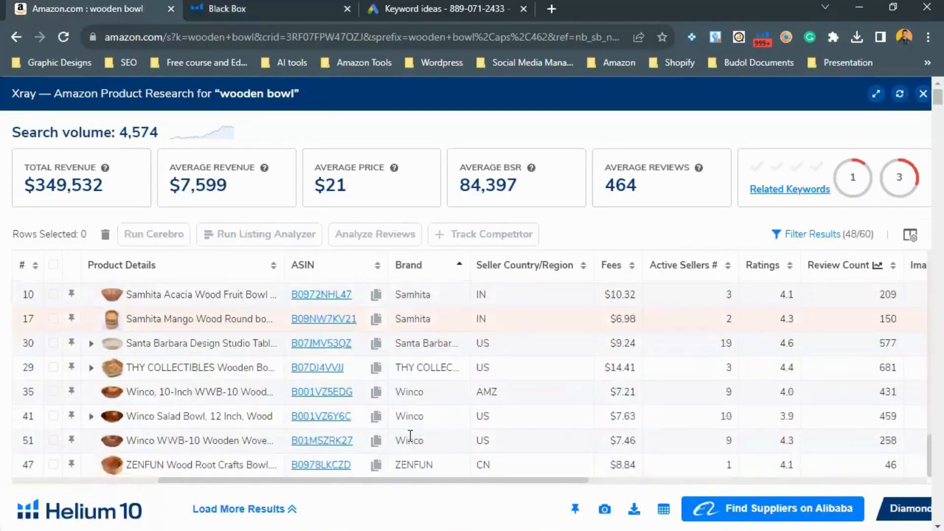
pyautogui.scroll(8, 422, 447)
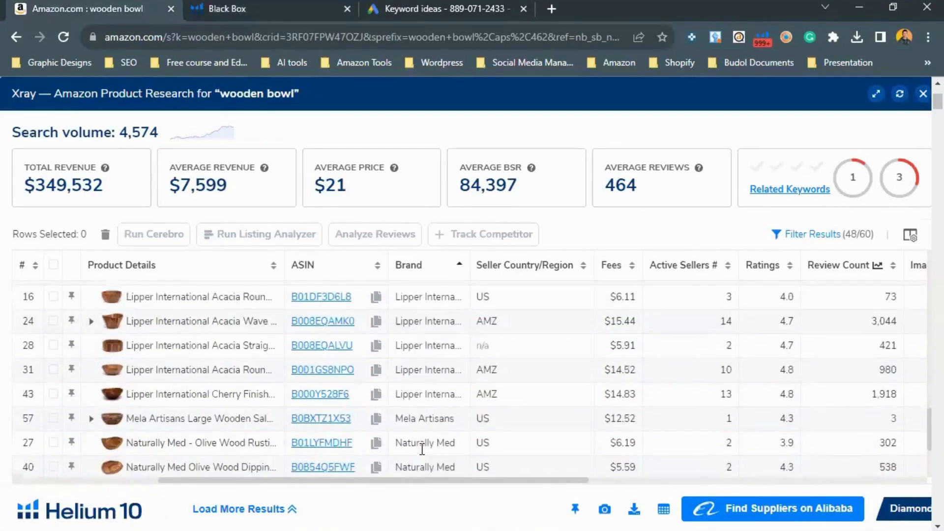
pyautogui.scroll(10, 422, 449)
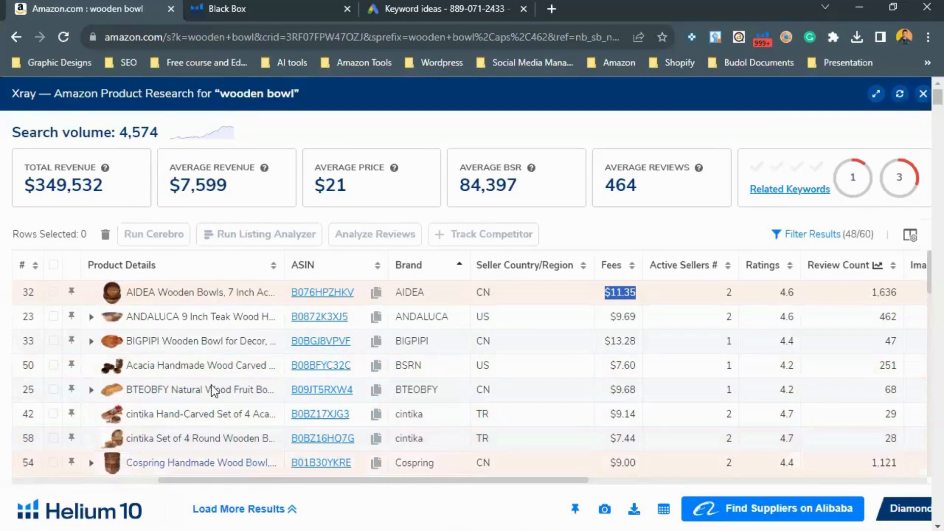
pyautogui.scroll(-5, 264, 413)
pyautogui.scroll(-15, 404, 435)
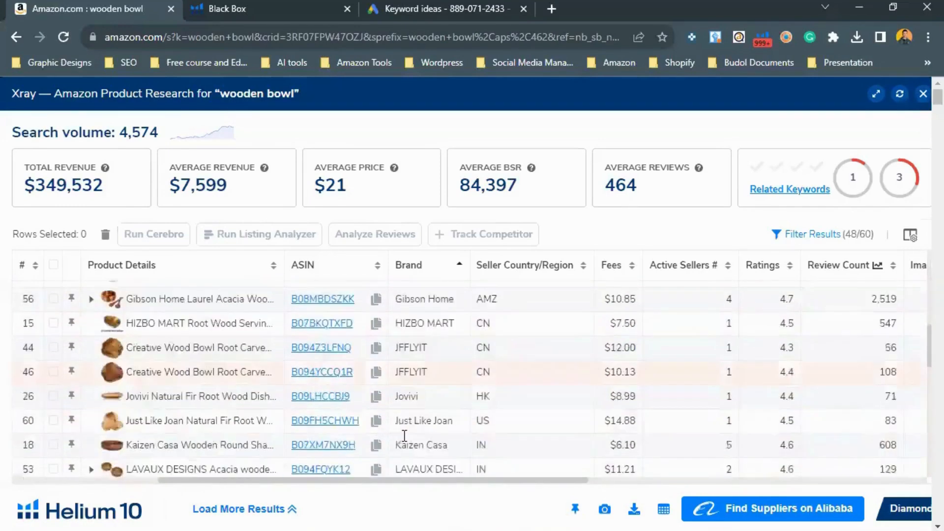
pyautogui.scroll(15, 420, 427)
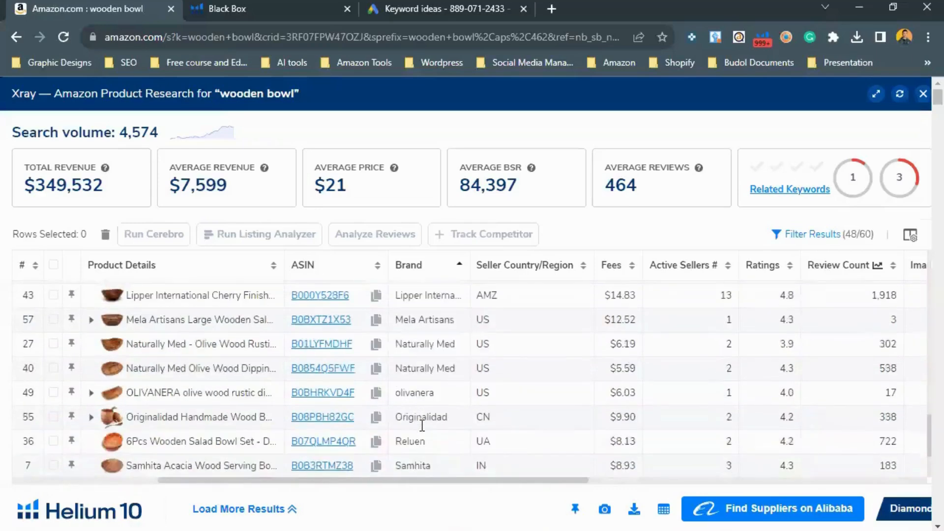
pyautogui.scroll(3, 416, 403)
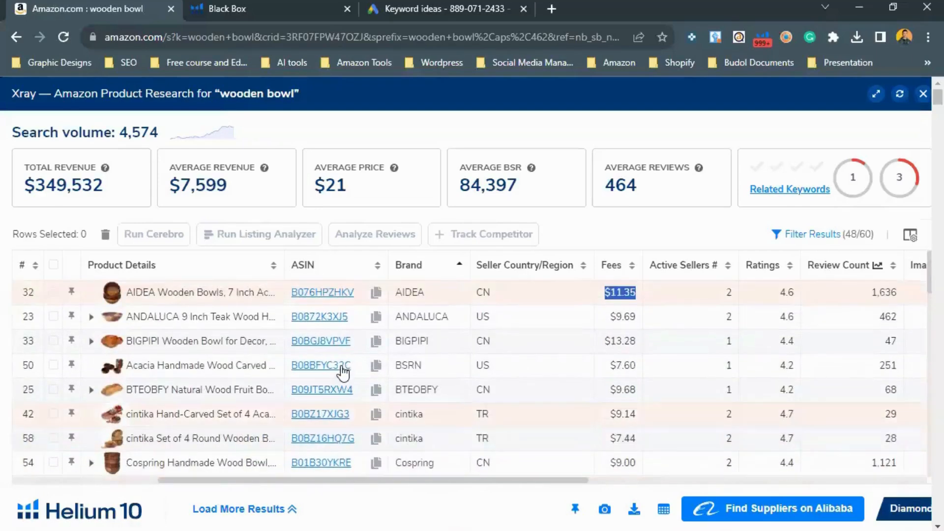
pyautogui.scroll(-5, 467, 442)
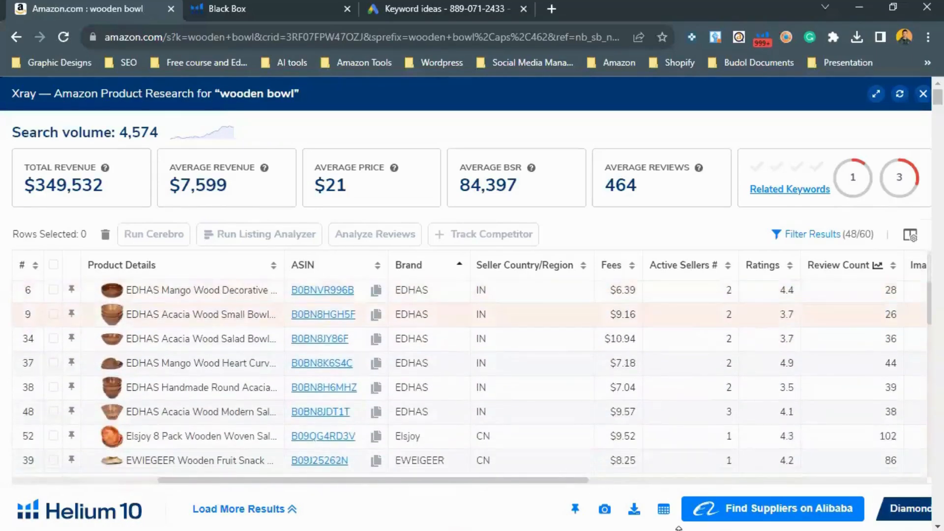
pyautogui.click(678, 529)
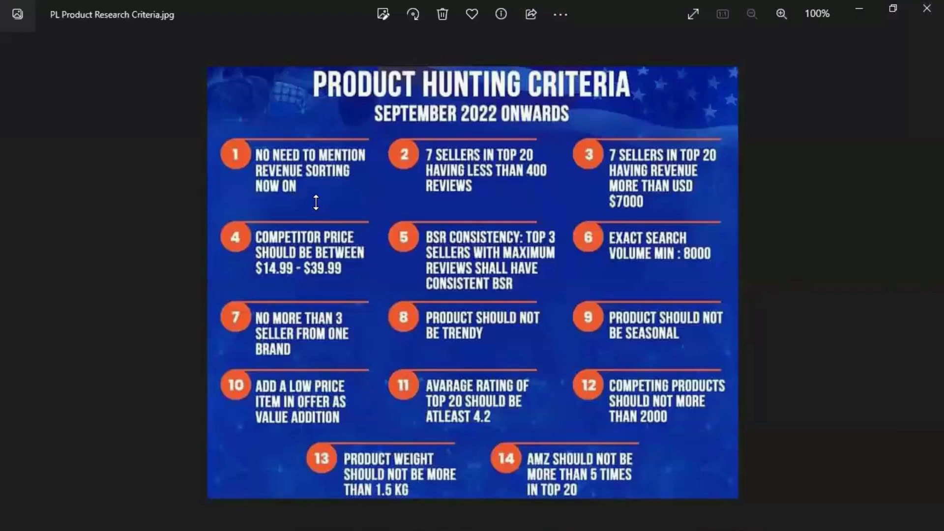